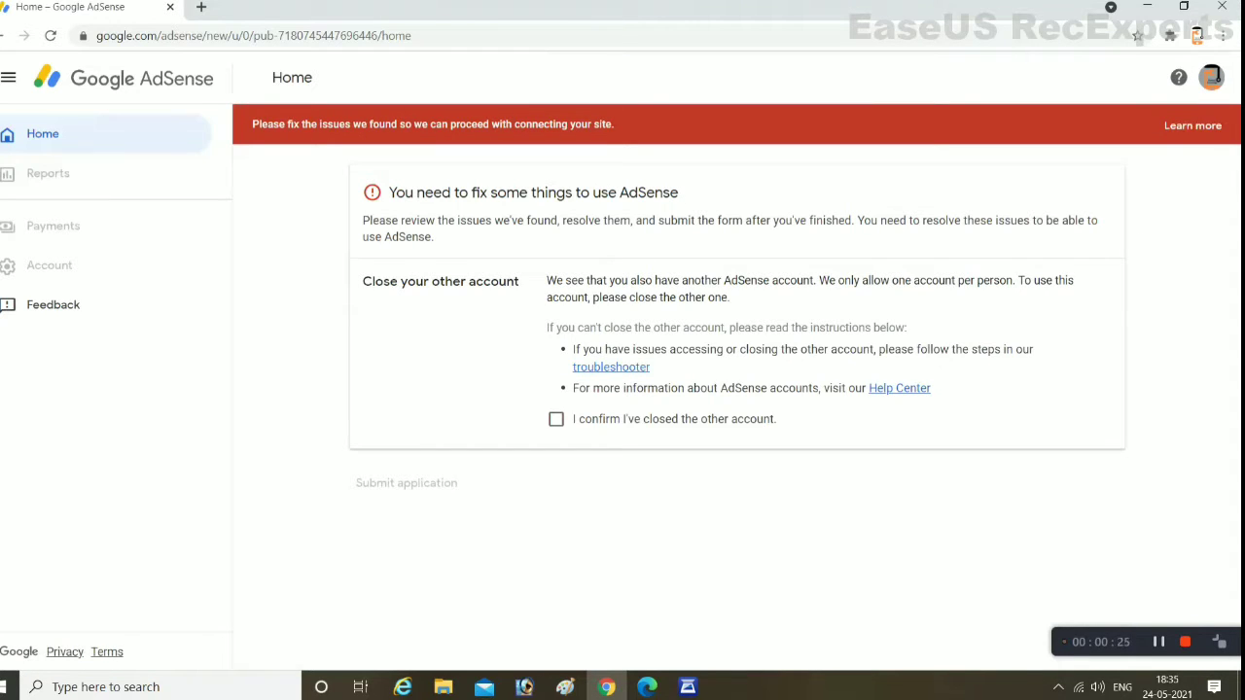
Switch to the other AdSense account, the one with a $34.27 balance
{"action": "left_click", "coordinate": [1210, 78]}
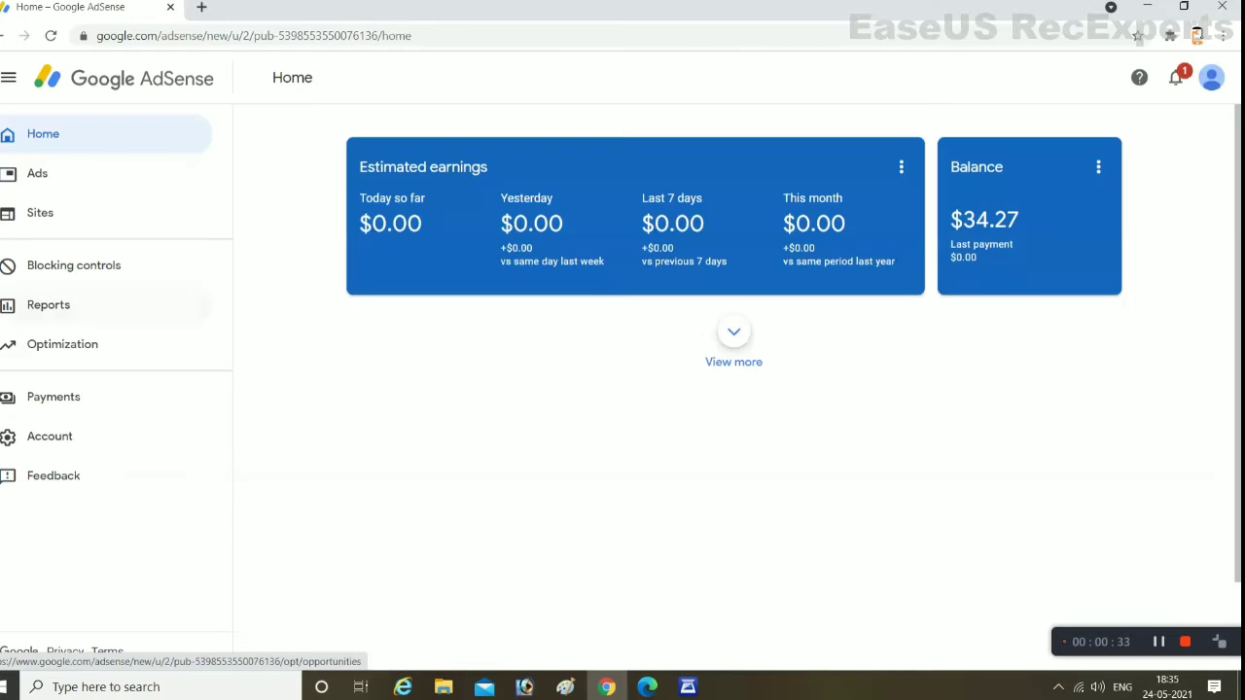
Go to Payments and open Manage tax info, which shows no US tax info
{"action": "left_click", "coordinate": [54, 397]}
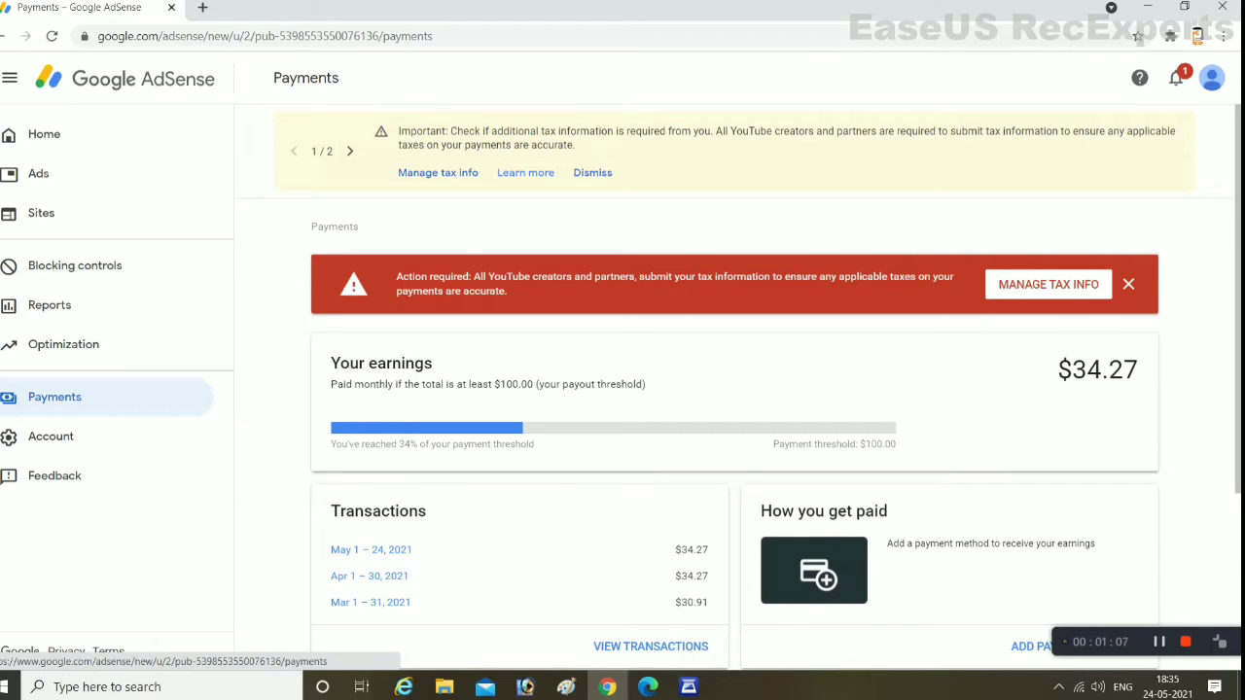
{"action": "scroll", "coordinate": [735, 389], "scroll_direction": "down", "scroll_amount": 3}
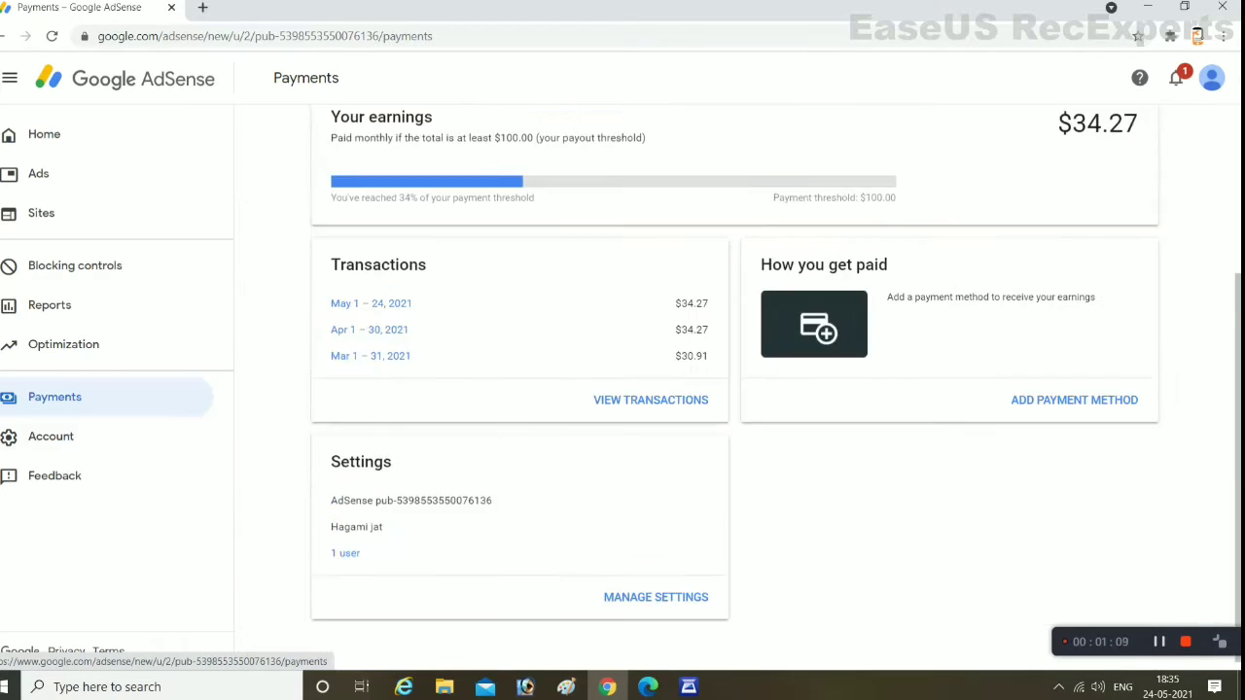
{"action": "scroll", "coordinate": [734, 389], "scroll_direction": "up", "scroll_amount": 3}
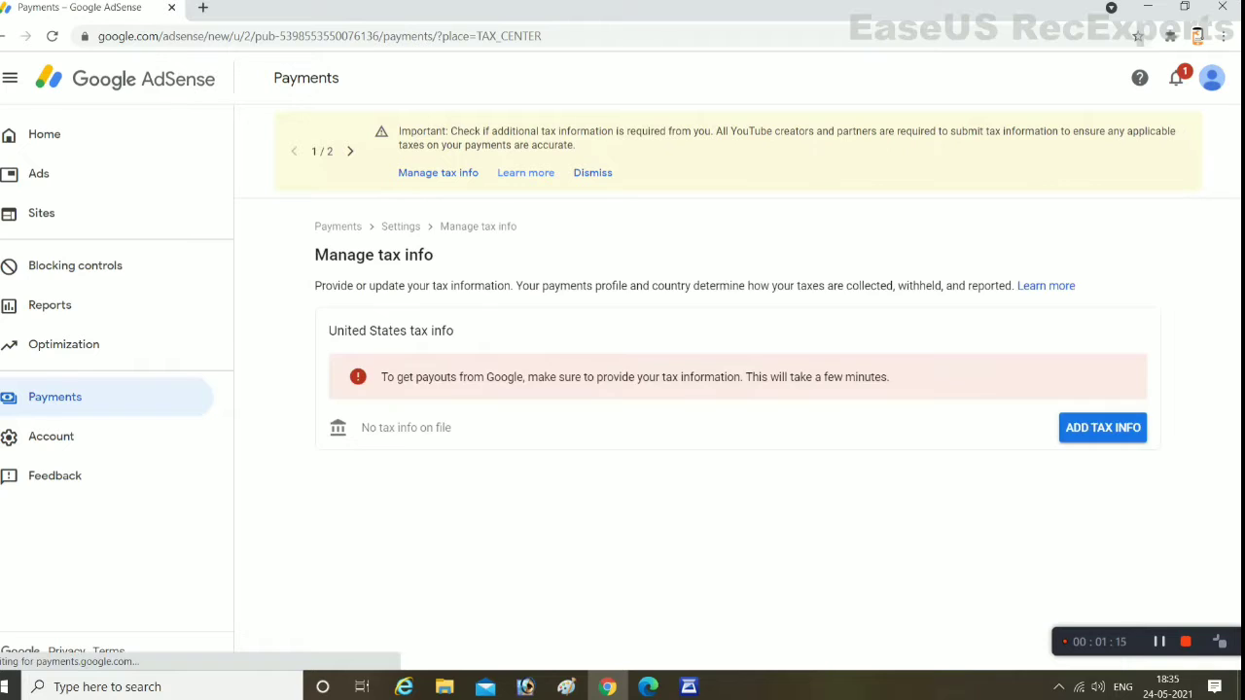
Start adding United States tax info and re-verify the Google account password
{"action": "left_click", "coordinate": [1103, 427]}
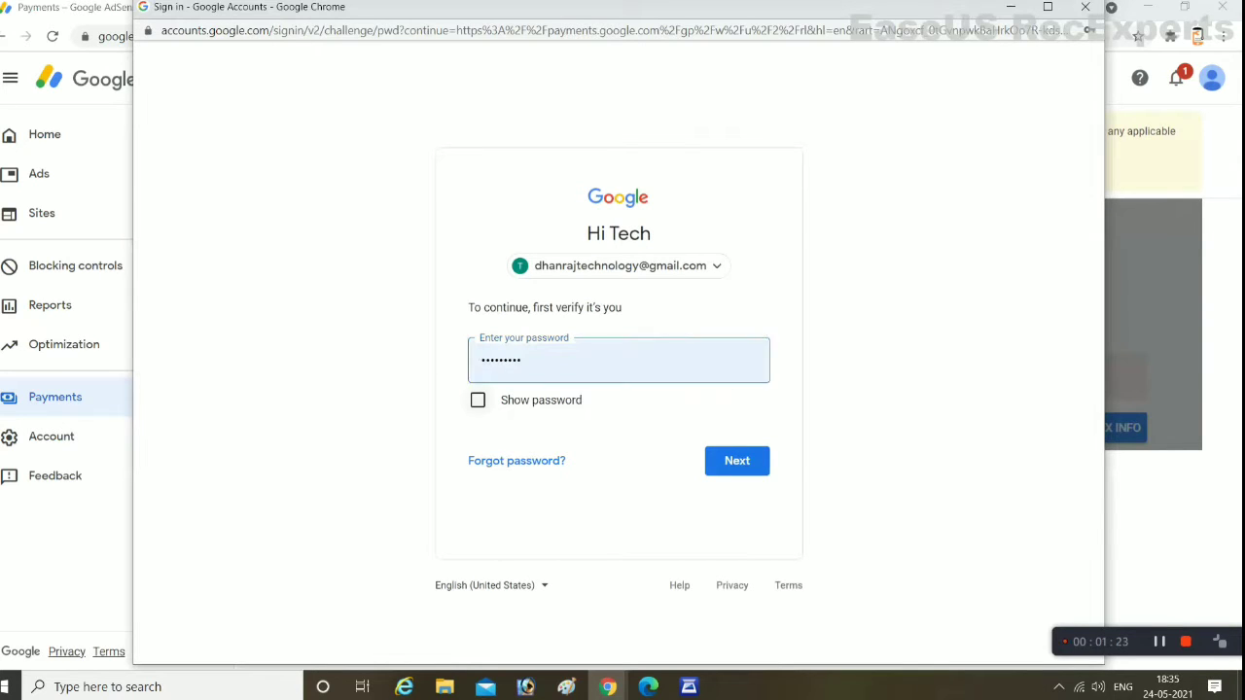
{"action": "left_click", "coordinate": [477, 400]}
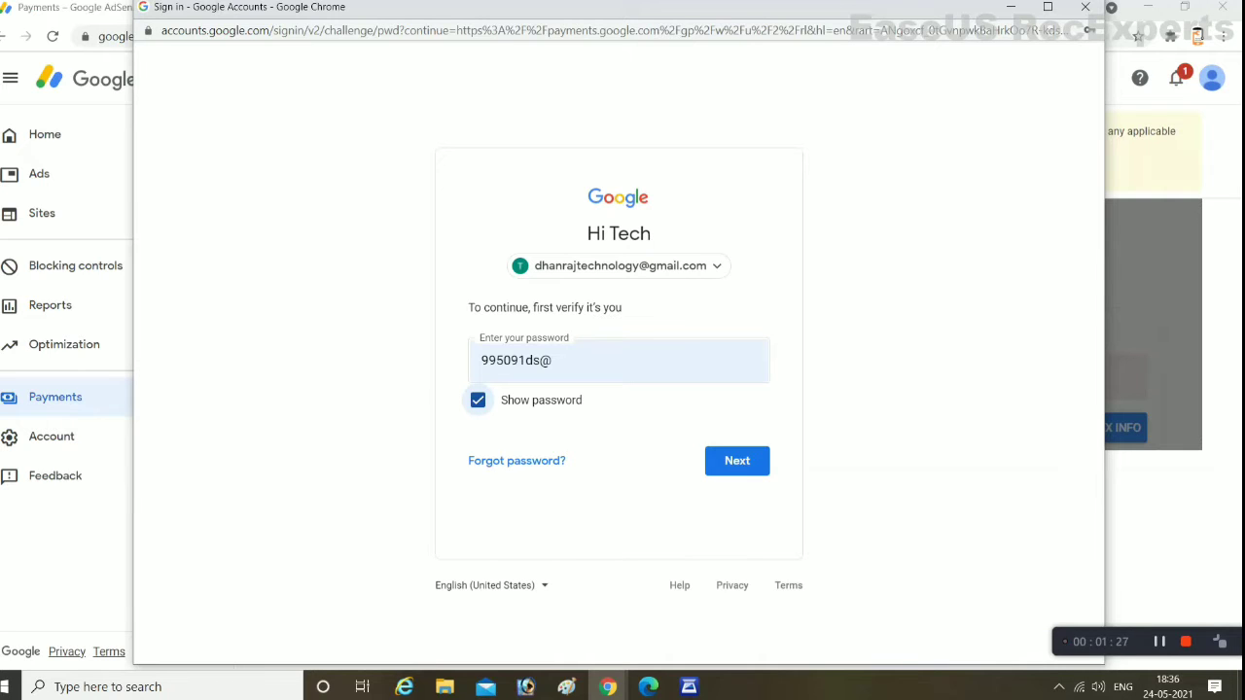
{"action": "left_click", "coordinate": [478, 400]}
{"action": "left_click", "coordinate": [736, 461]}
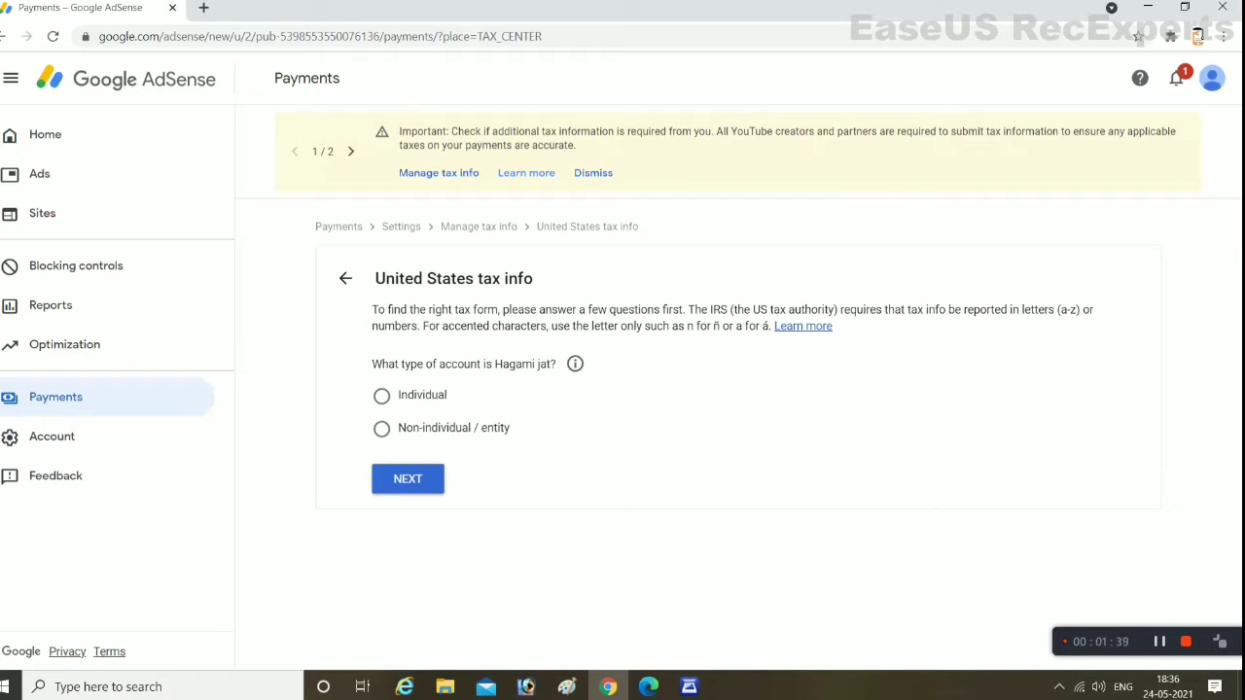
Declare an individual who is not a US citizen, and start the W-8BEN form
{"action": "left_click", "coordinate": [382, 395]}
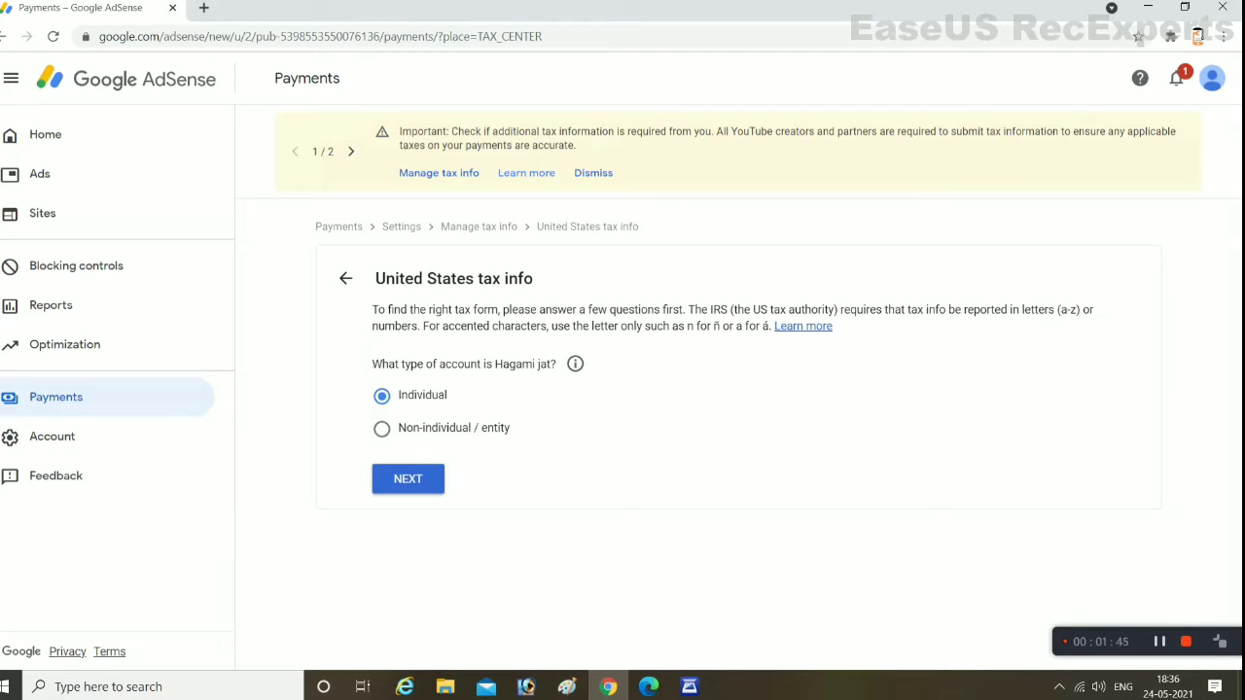
{"action": "left_click", "coordinate": [407, 478]}
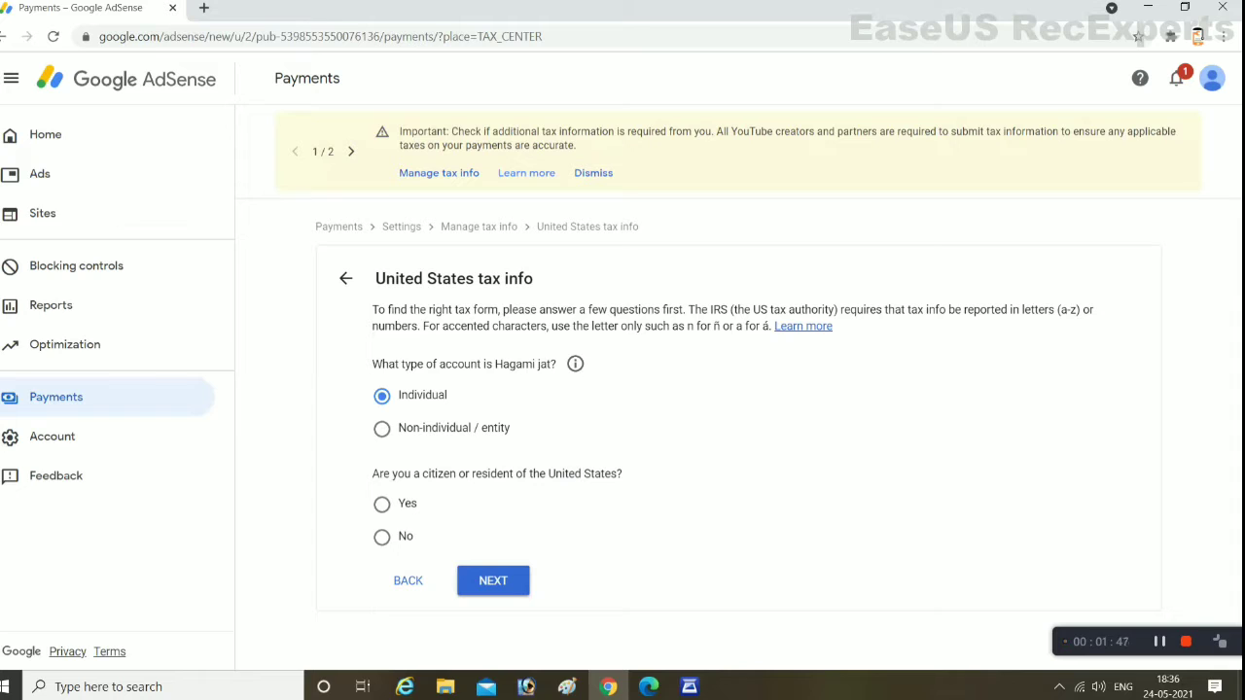
{"action": "left_click", "coordinate": [381, 537]}
{"action": "left_click", "coordinate": [493, 581]}
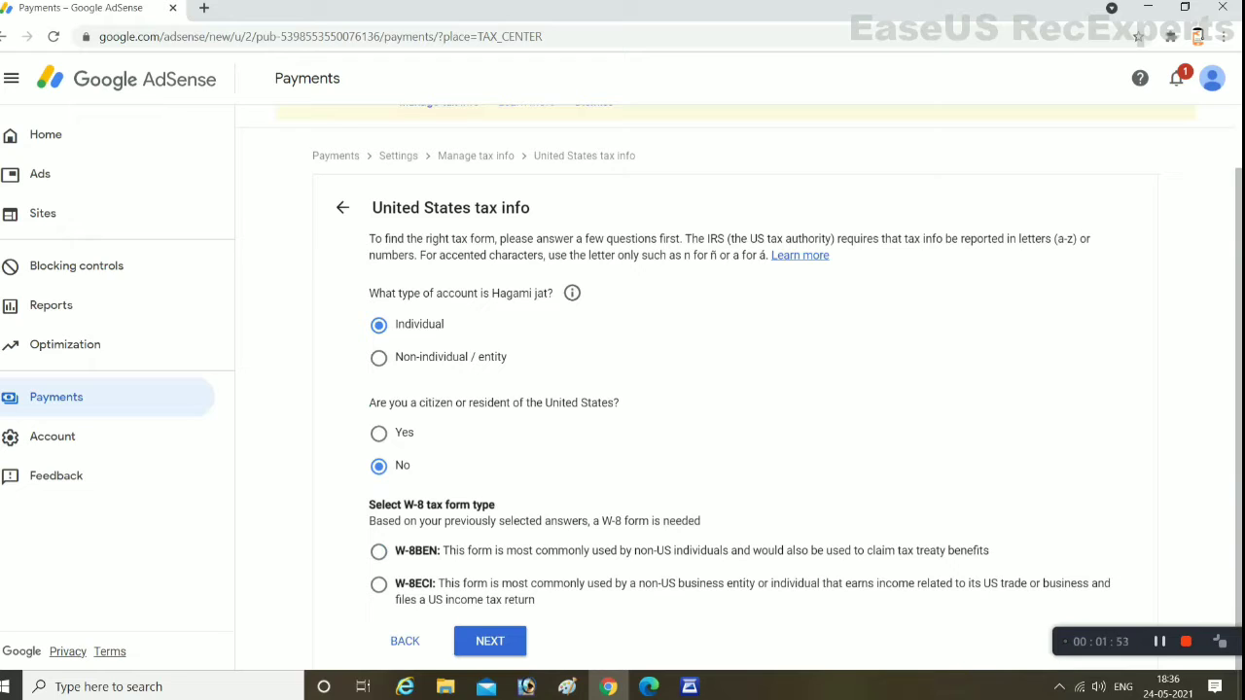
{"action": "left_click", "coordinate": [379, 552]}
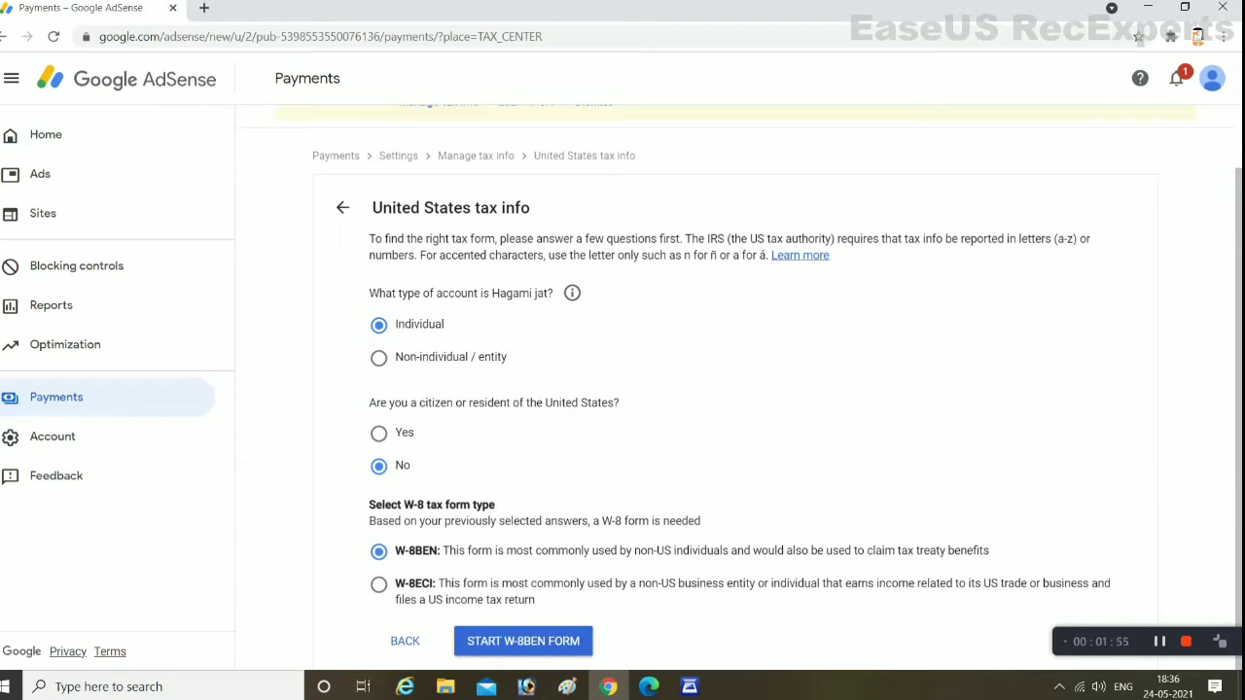
{"action": "left_click", "coordinate": [523, 641]}
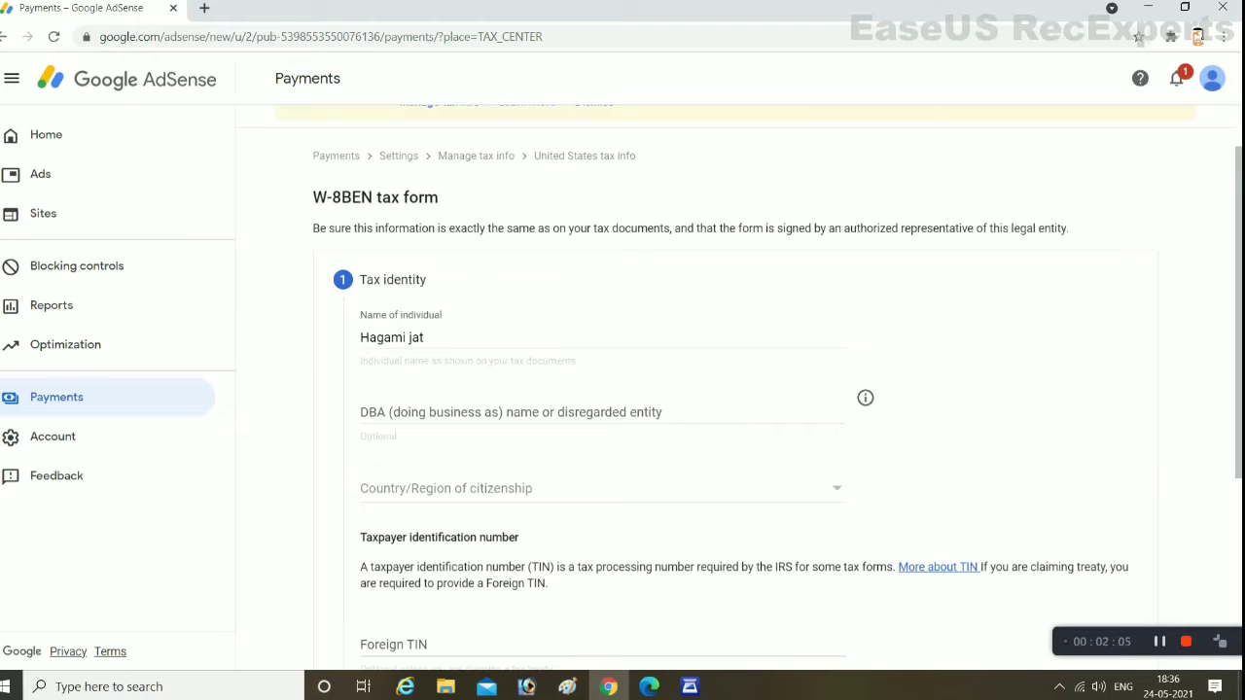
Enter the DBA business name and choose India as the country of citizenship
{"action": "left_click", "coordinate": [569, 413]}
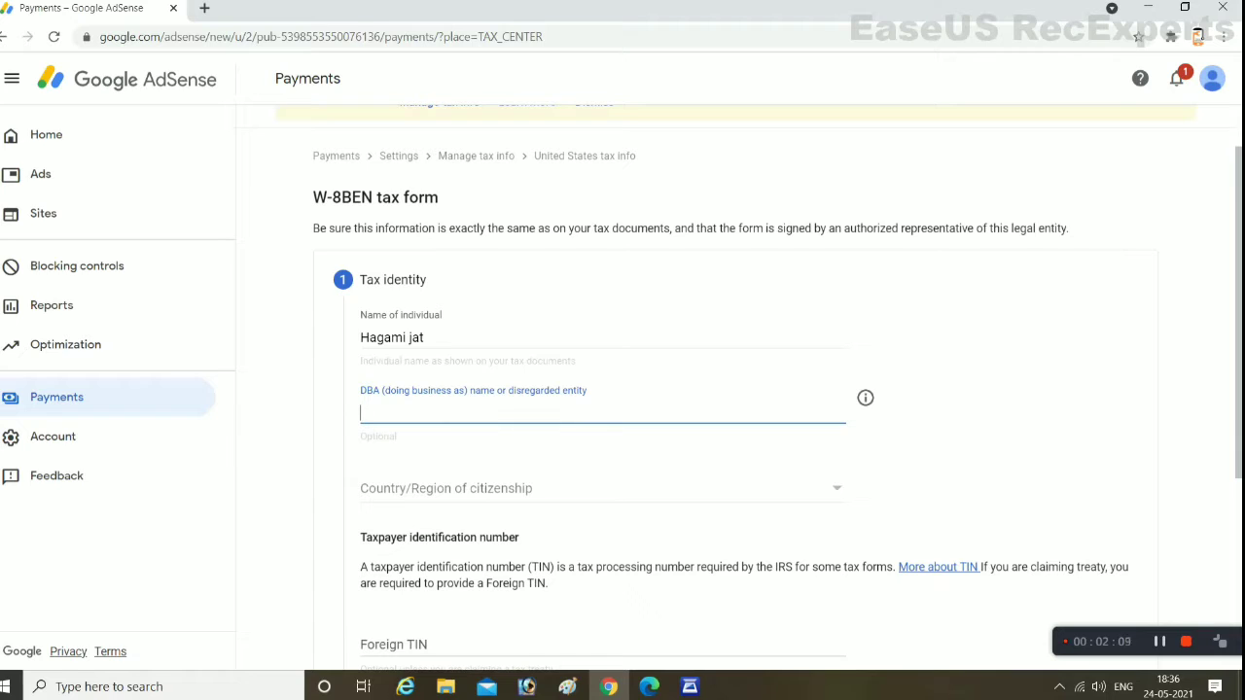
{"action": "type", "text": "Dhanraj te"}
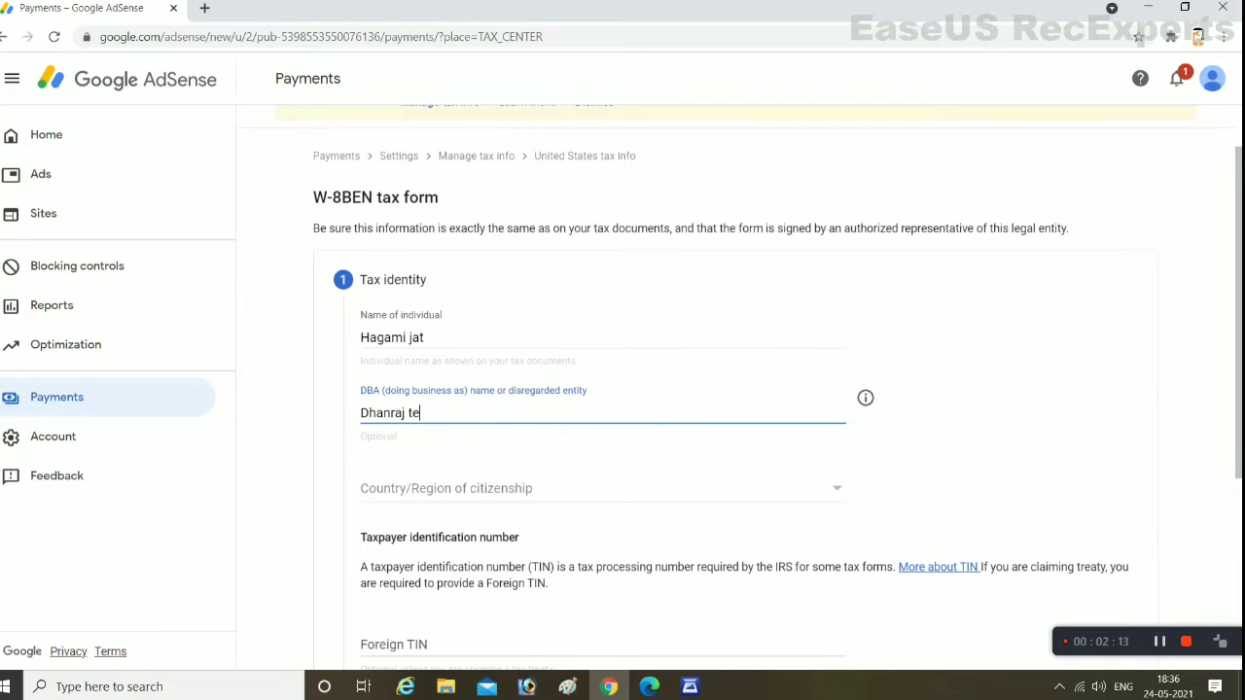
{"action": "type", "text": "chnology"}
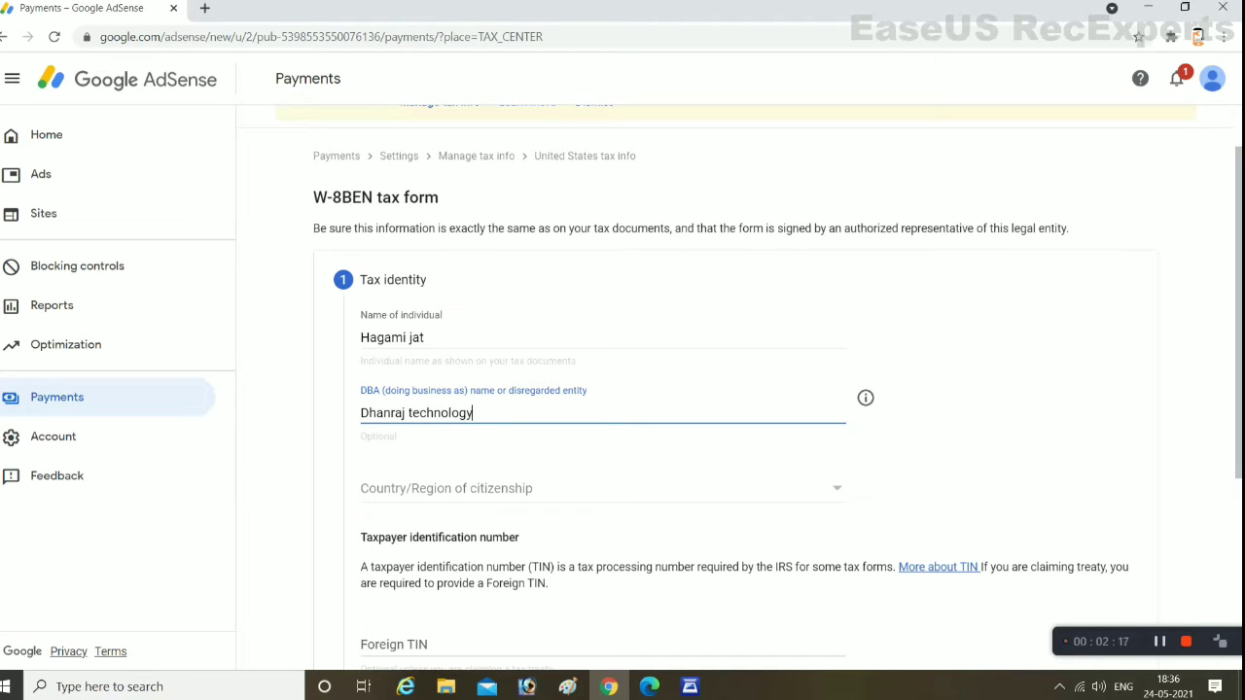
{"action": "left_click", "coordinate": [598, 488]}
{"action": "key", "text": "i"}
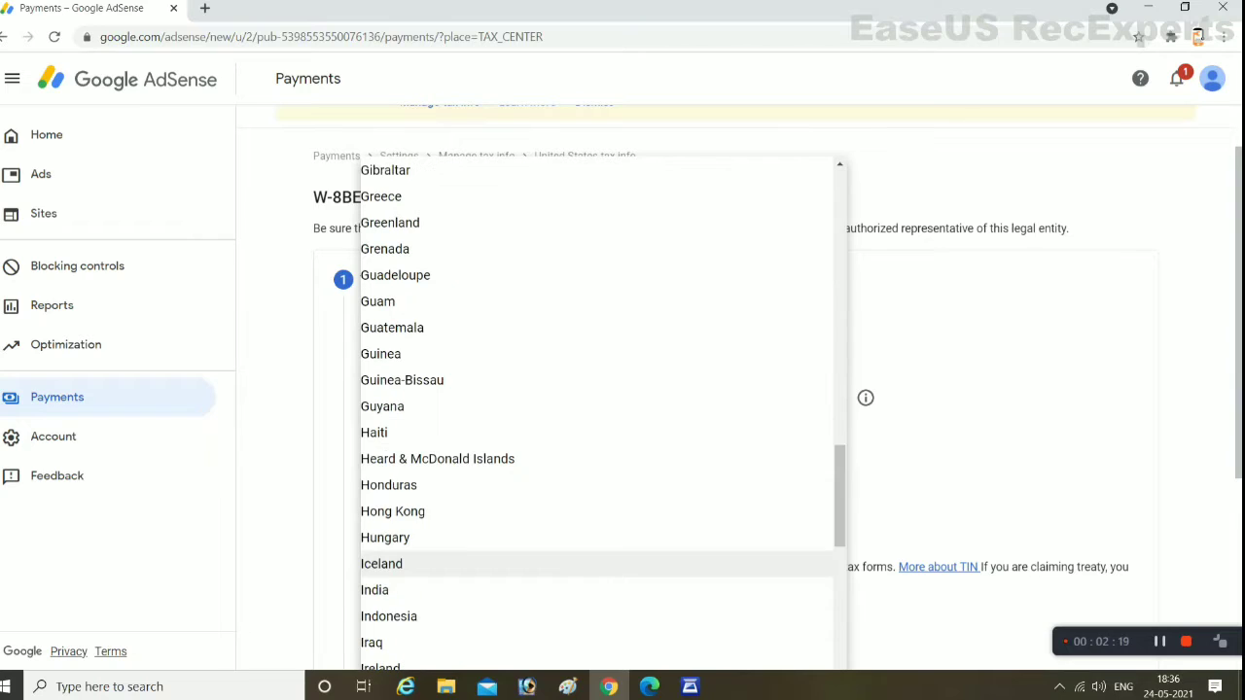
{"action": "key", "text": "n"}
{"action": "key", "text": "Return"}
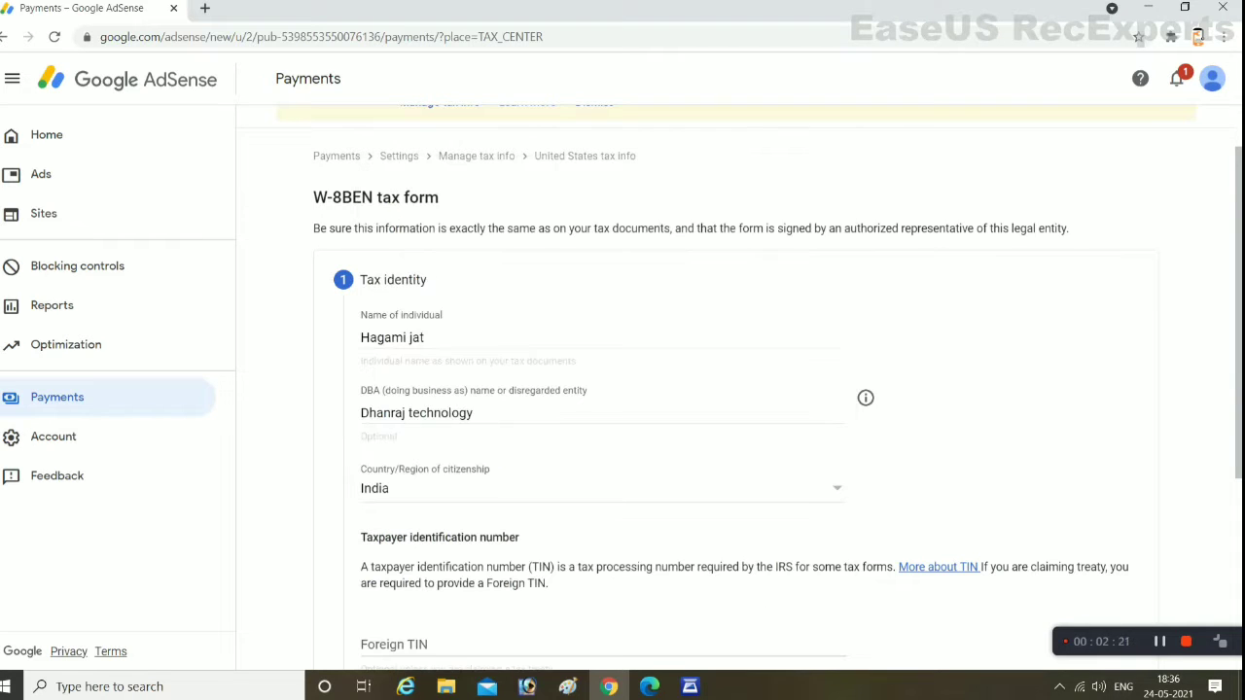
Enter the Foreign TIN and review the rest of the Tax identity step
{"action": "scroll", "coordinate": [740, 389], "scroll_direction": "down", "scroll_amount": 2}
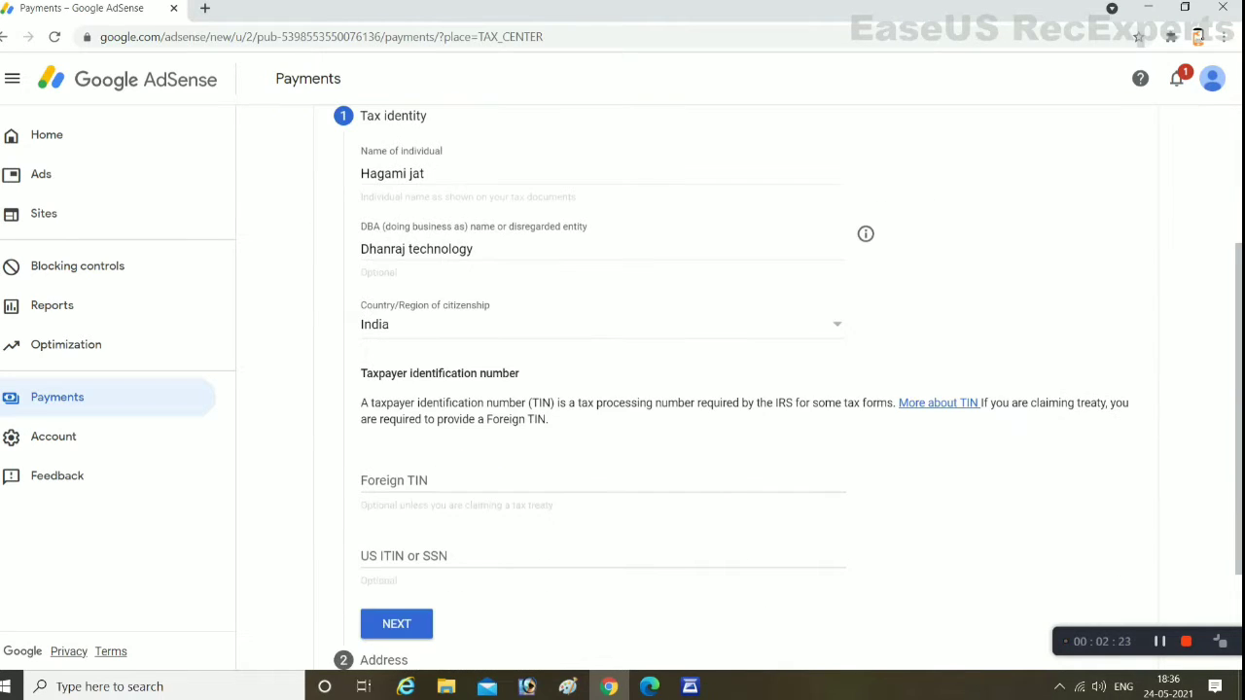
{"action": "left_click", "coordinate": [486, 481]}
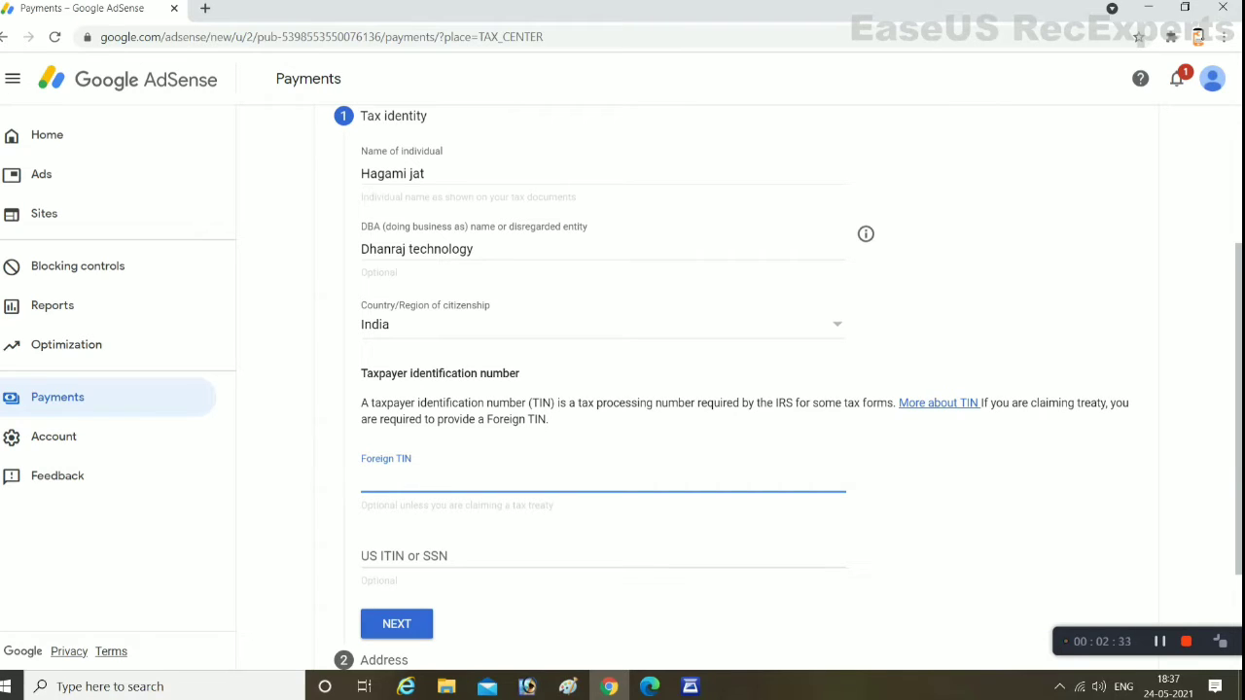
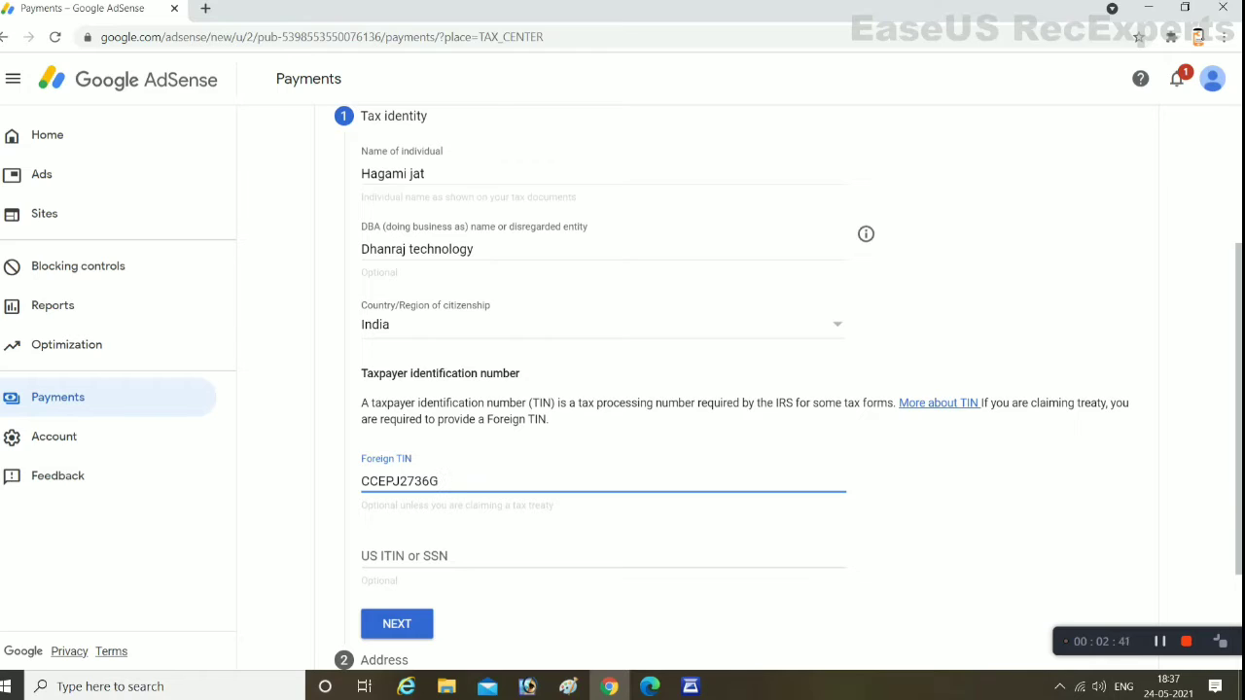
{"action": "left_click", "coordinate": [408, 555]}
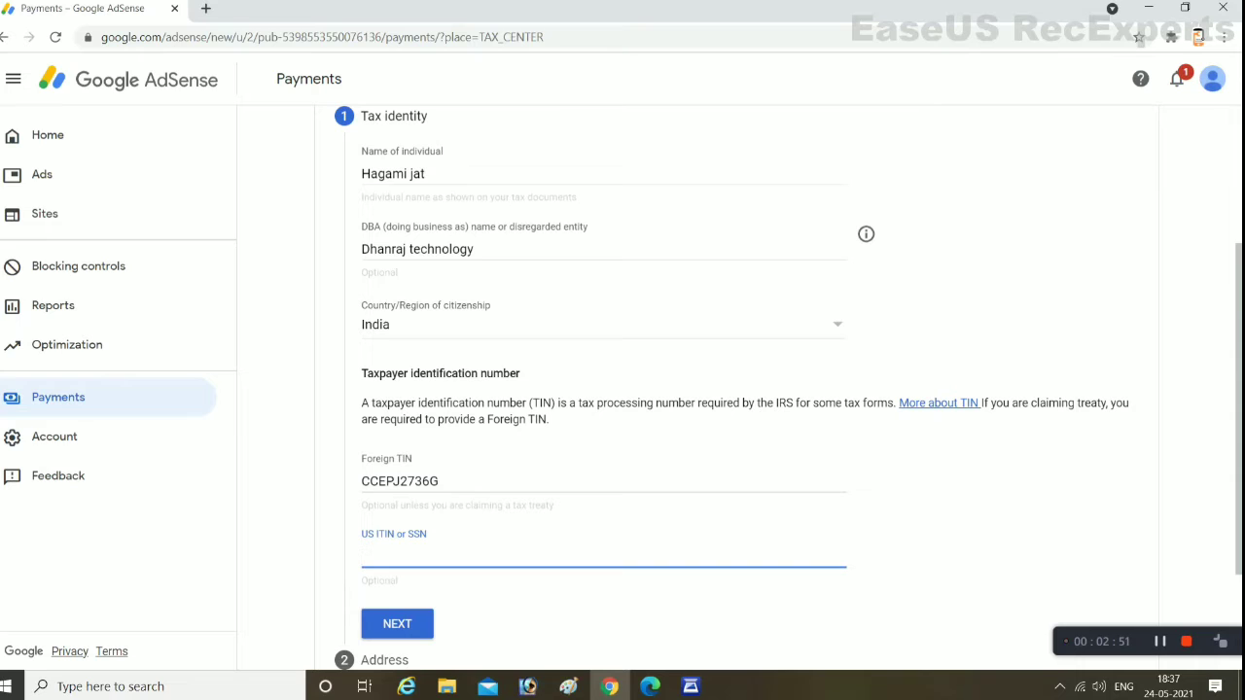
{"action": "scroll", "coordinate": [681, 389], "scroll_direction": "down", "scroll_amount": 2}
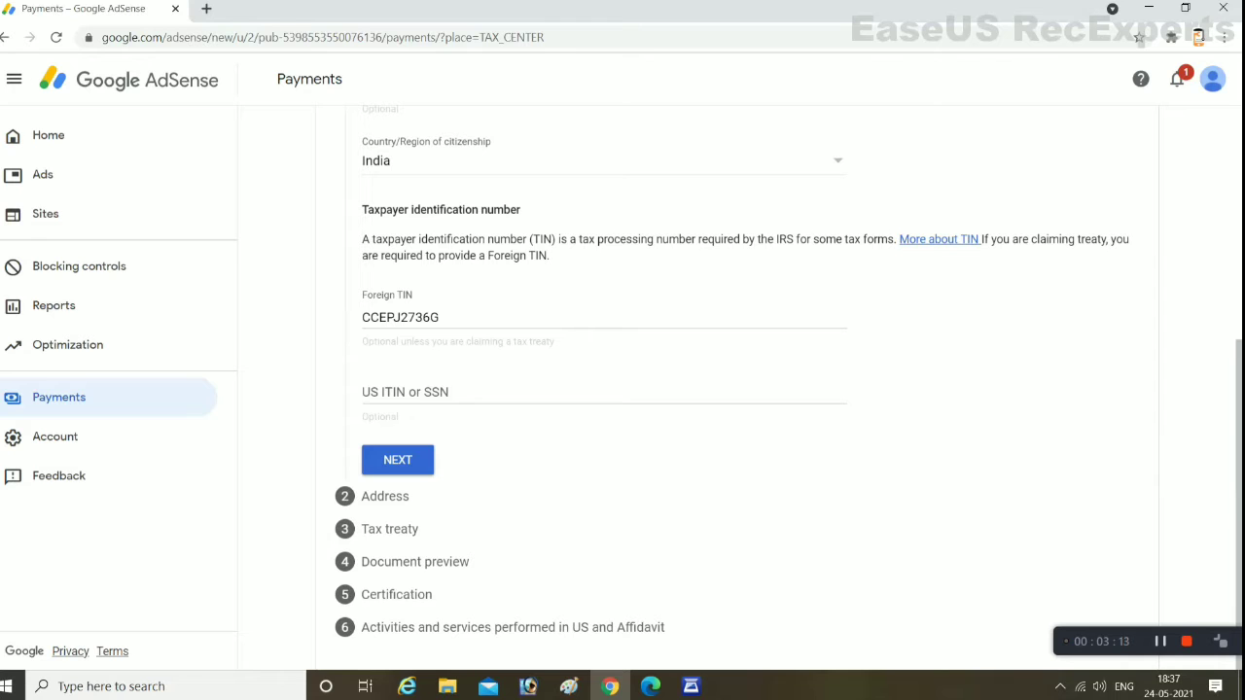
{"action": "scroll", "coordinate": [681, 389], "scroll_direction": "up", "scroll_amount": 4}
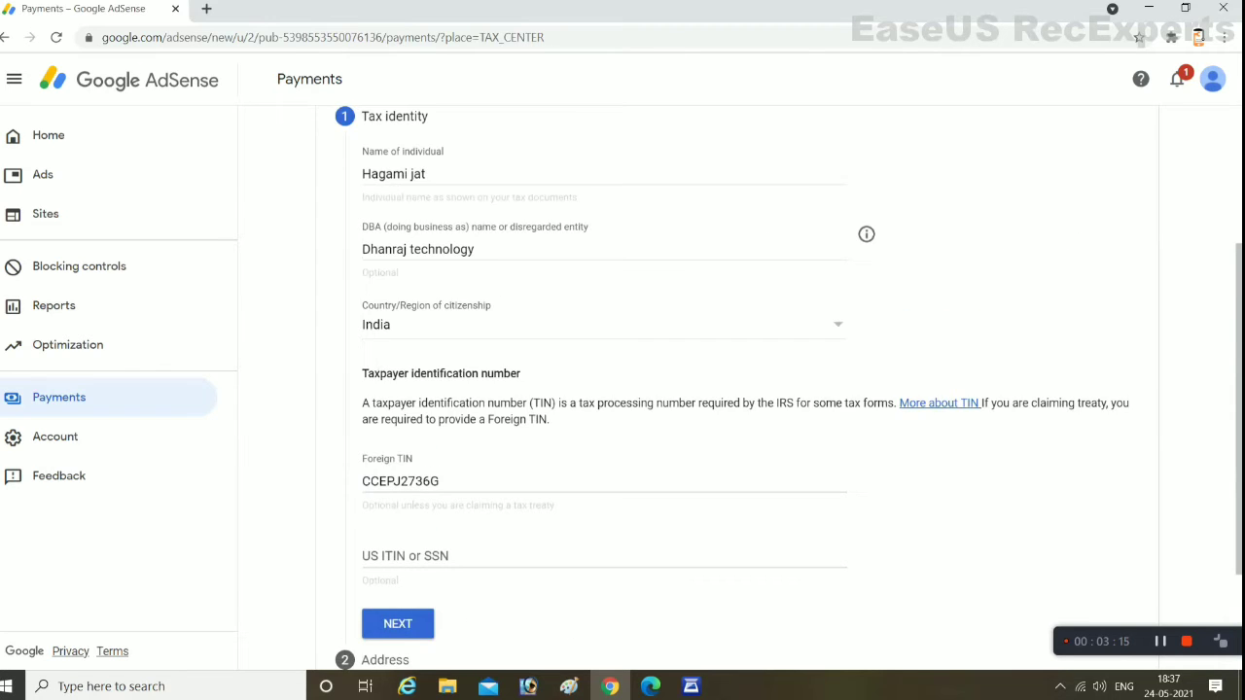
{"action": "scroll", "coordinate": [739, 389], "scroll_direction": "down", "scroll_amount": 2}
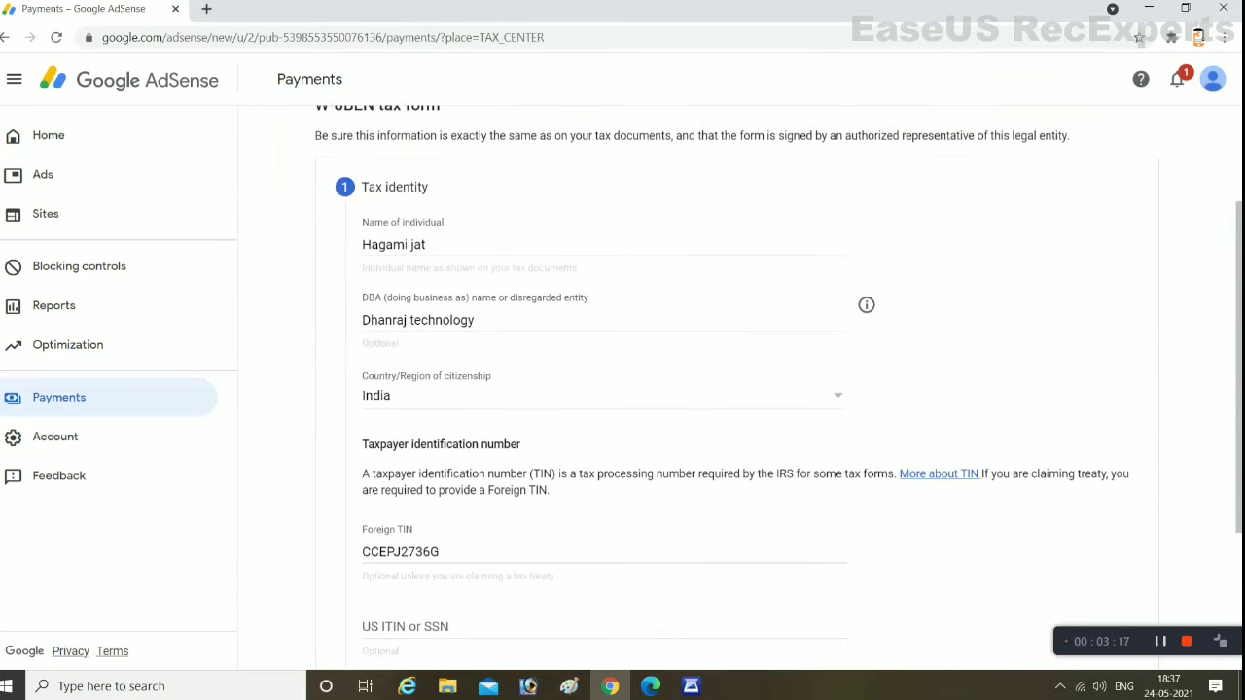
{"action": "scroll", "coordinate": [739, 389], "scroll_direction": "down", "scroll_amount": 2}
{"action": "scroll", "coordinate": [739, 389], "scroll_direction": "up", "scroll_amount": 2}
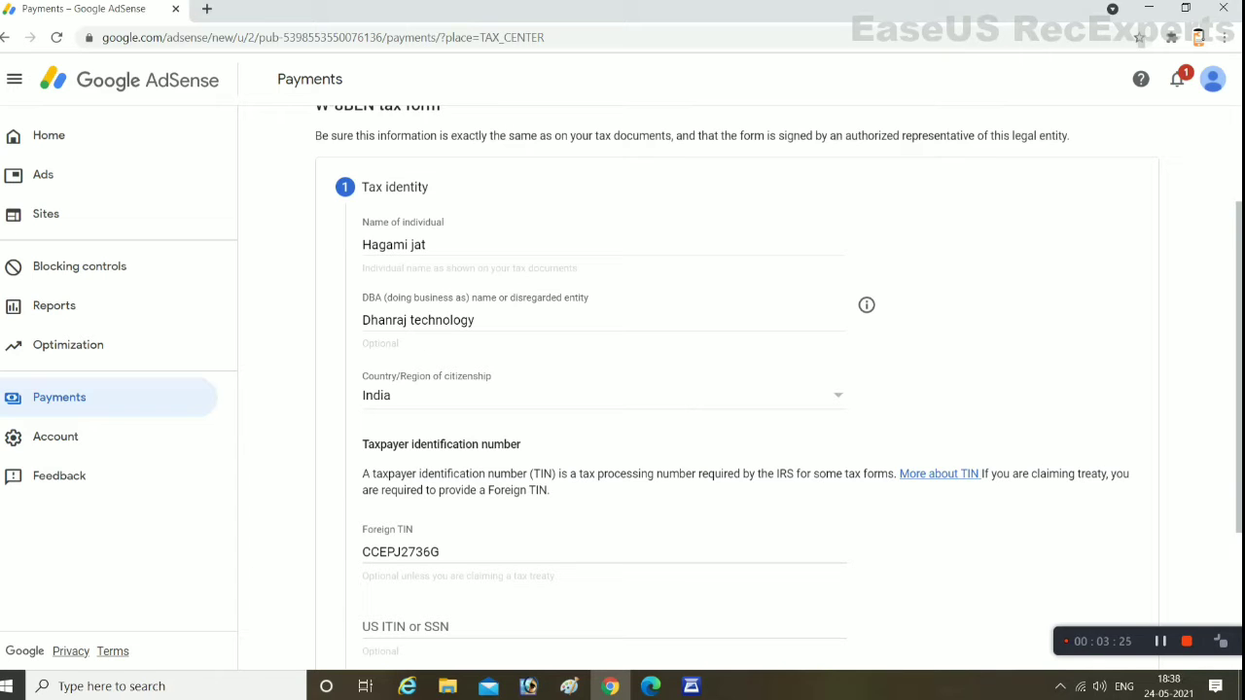
{"action": "scroll", "coordinate": [739, 389], "scroll_direction": "down", "scroll_amount": 2}
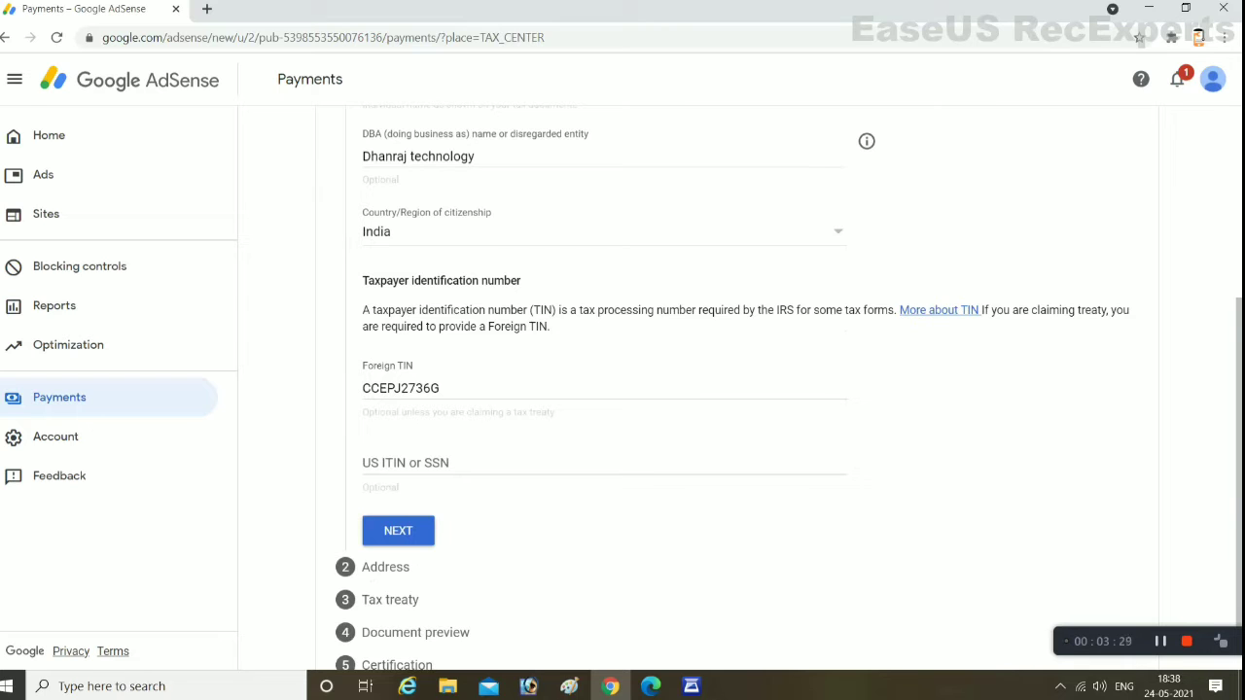
Mark the permanent address as a PO box and enter the address line, city and pincode
{"action": "key", "text": "Return"}
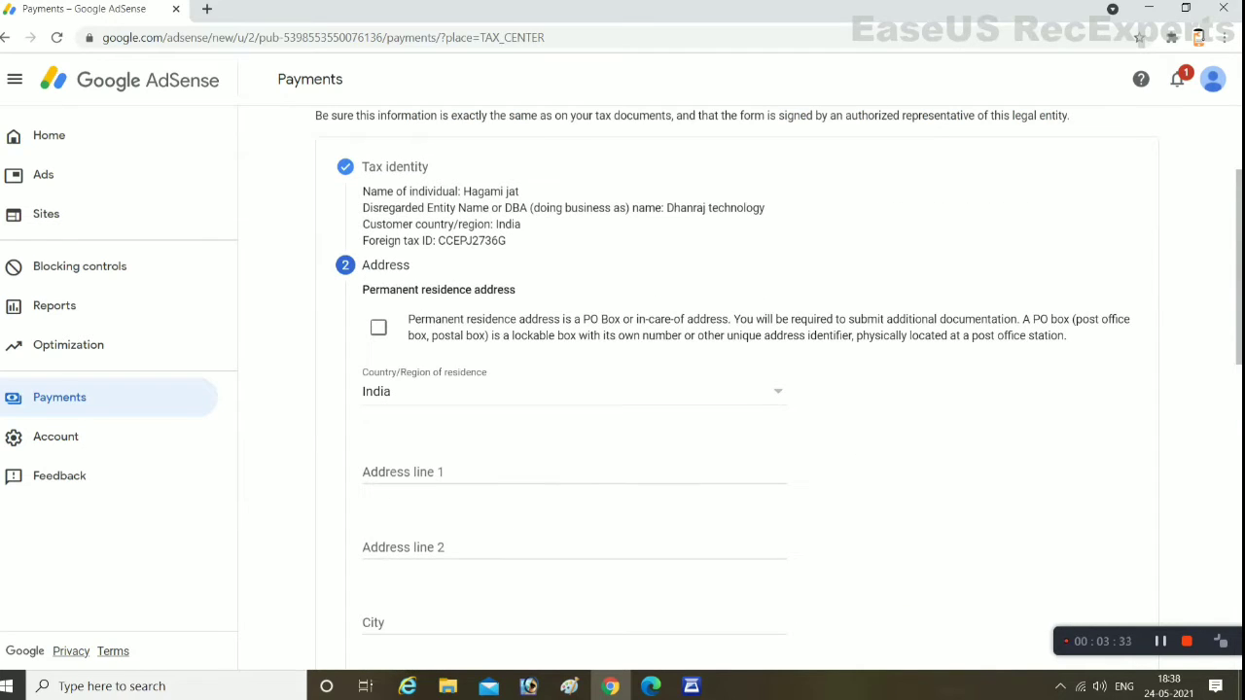
{"action": "key", "text": "space"}
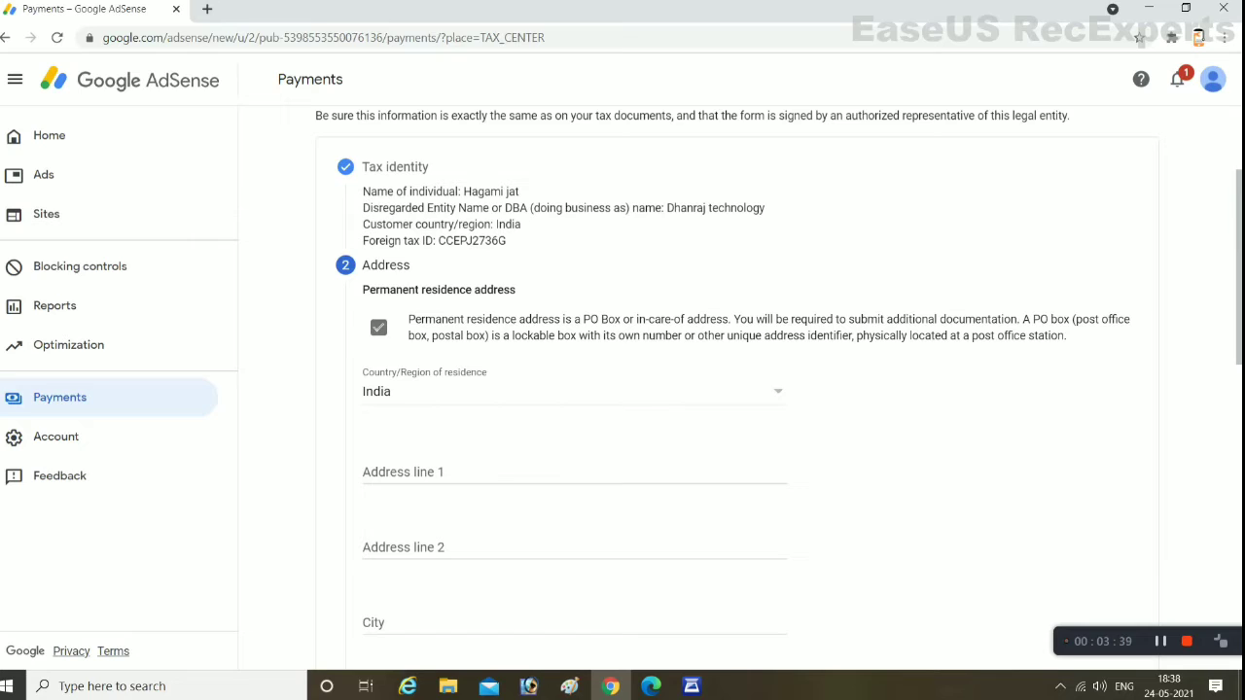
{"action": "left_click", "coordinate": [573, 472]}
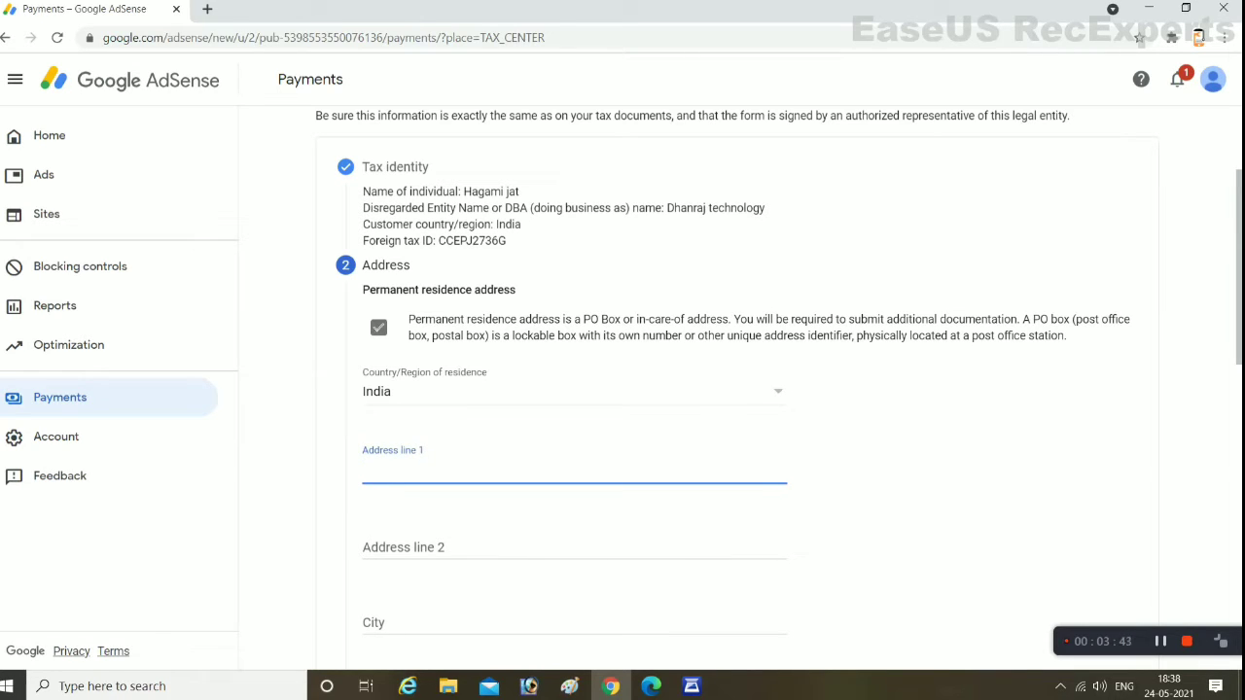
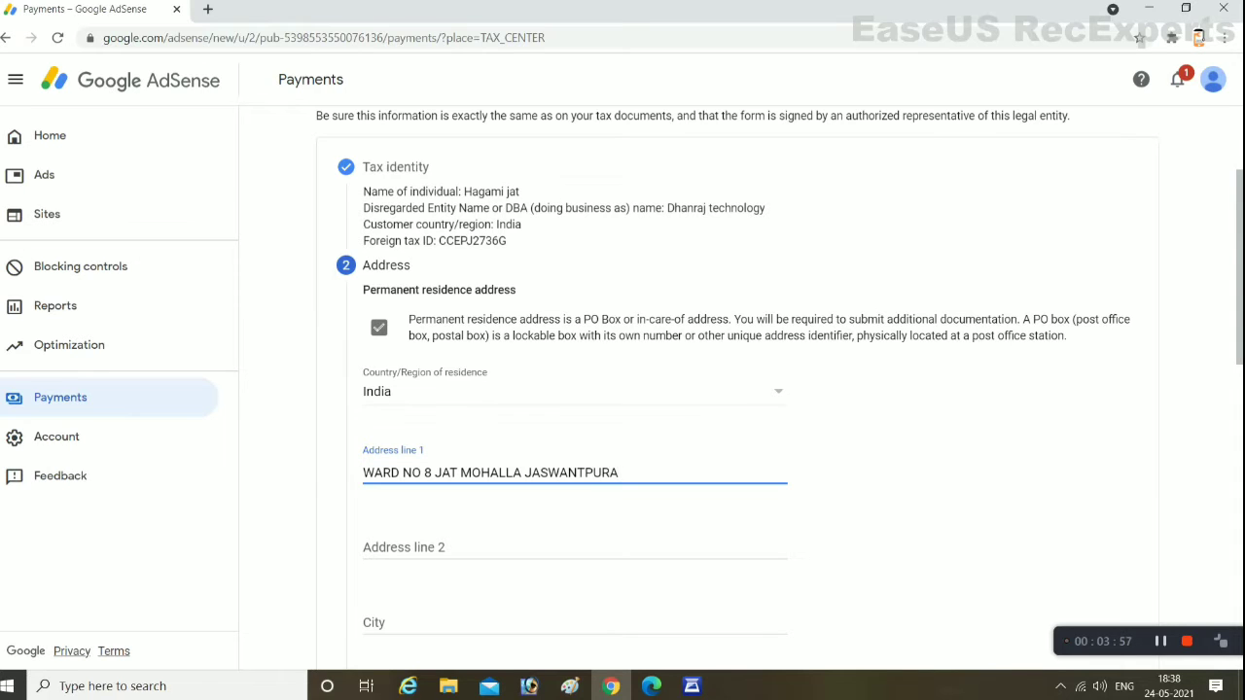
{"action": "scroll", "coordinate": [739, 389], "scroll_direction": "down", "scroll_amount": 3}
{"action": "left_click", "coordinate": [573, 378]}
{"action": "type", "text": "NASIRABD"}
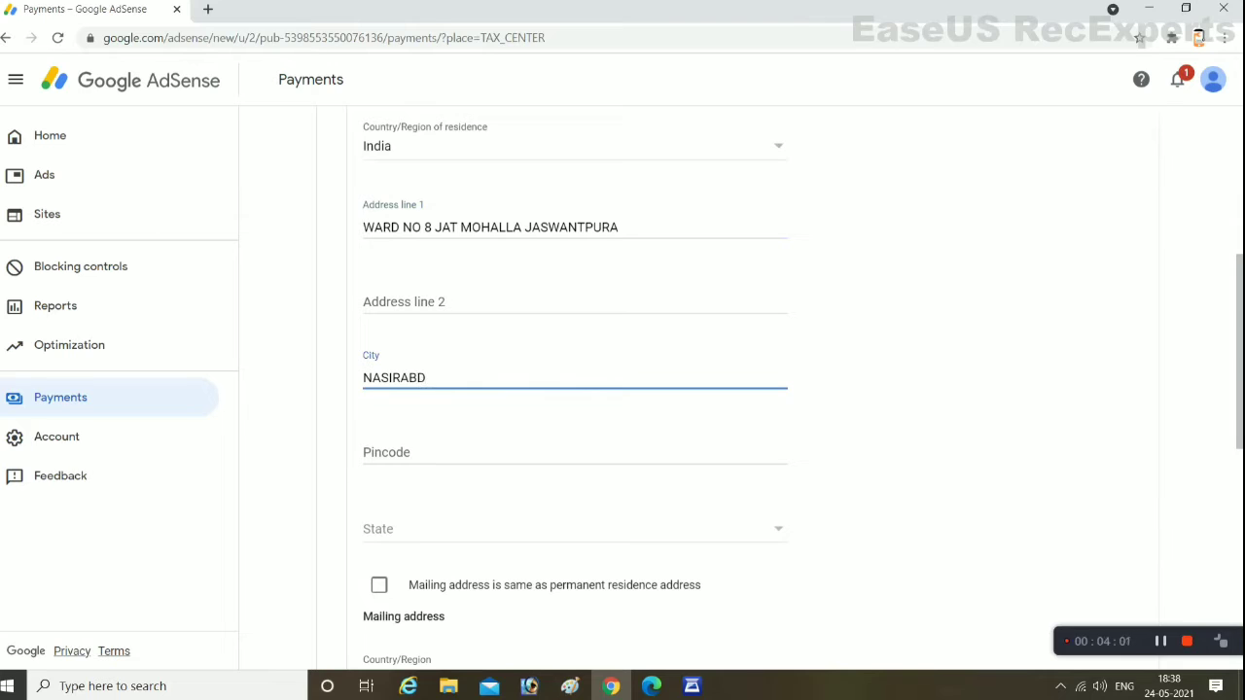
{"action": "key", "text": "BackSpace"}
{"action": "type", "text": "AD"}
{"action": "left_click", "coordinate": [574, 452]}
{"action": "type", "text": "305601"}
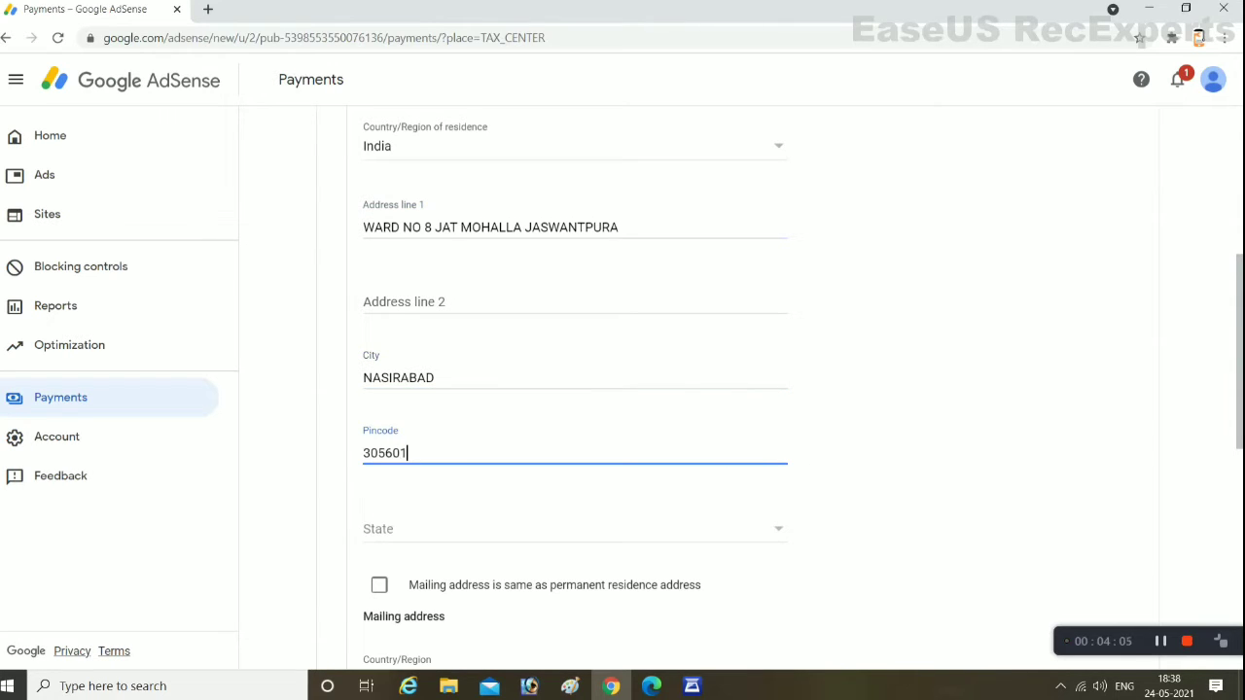
Set the state to Rajasthan, reuse it as the mailing address, and save
{"action": "left_click", "coordinate": [378, 528]}
{"action": "scroll", "coordinate": [574, 467], "scroll_direction": "down", "scroll_amount": 6}
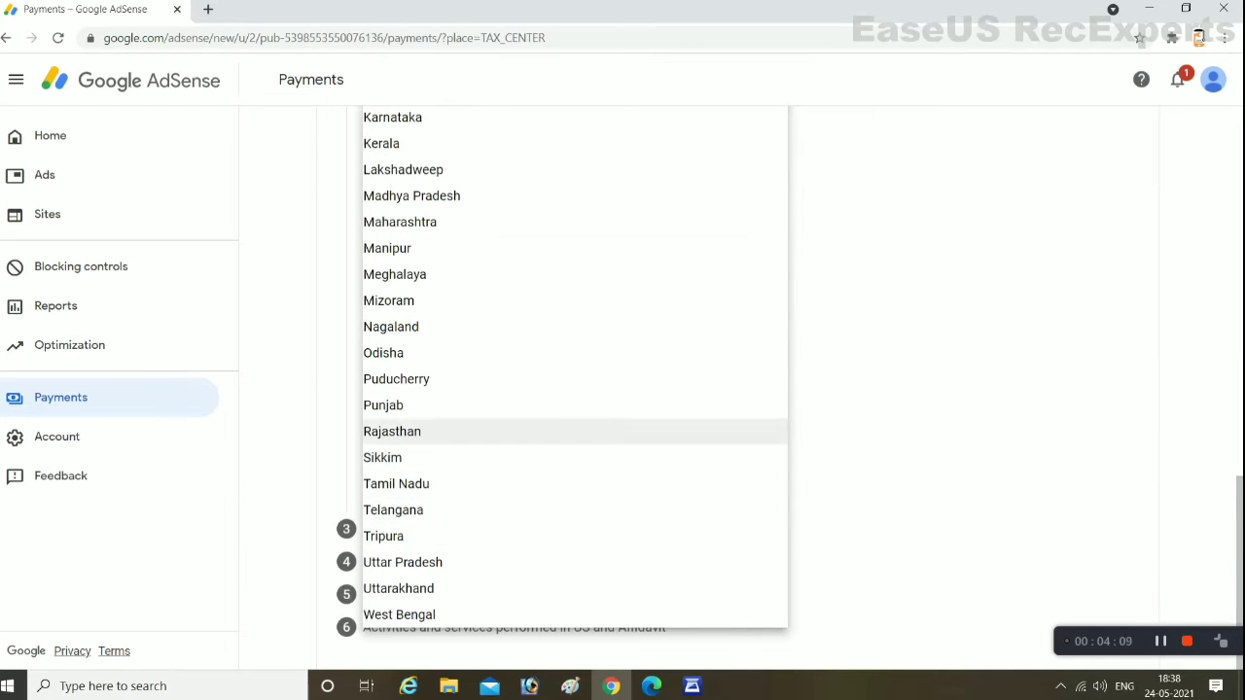
{"action": "left_click", "coordinate": [392, 431]}
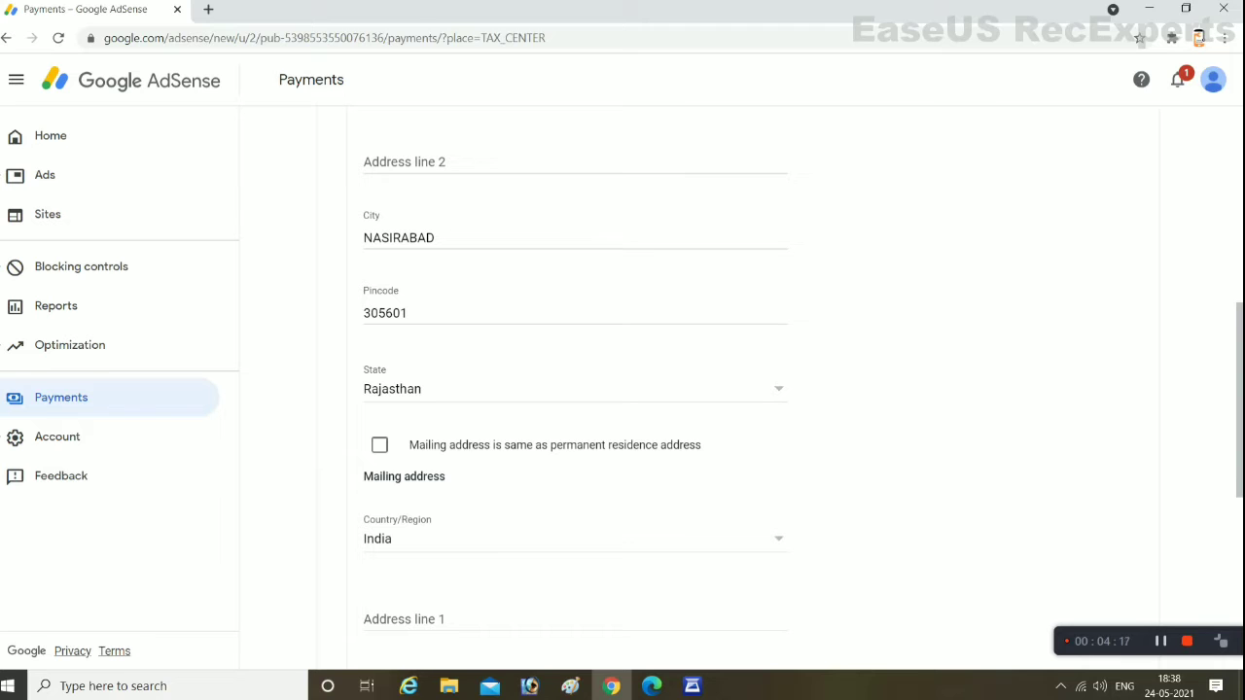
{"action": "scroll", "coordinate": [698, 389], "scroll_direction": "down", "scroll_amount": 2}
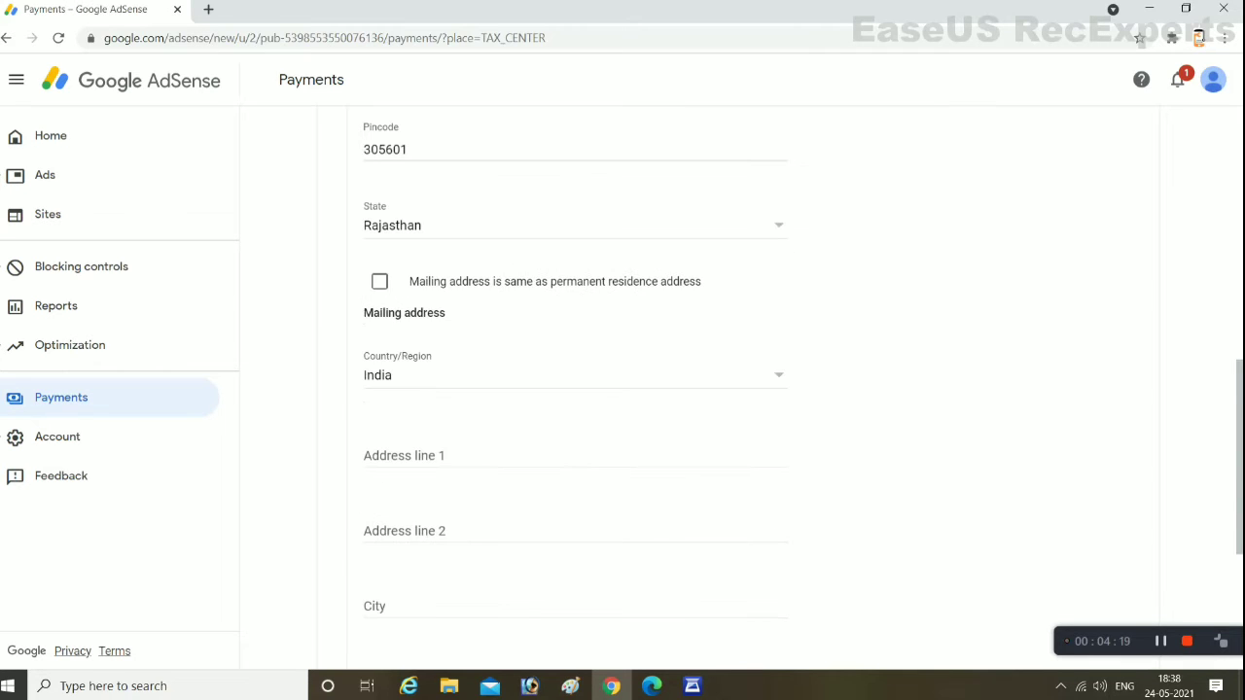
{"action": "left_click", "coordinate": [379, 281]}
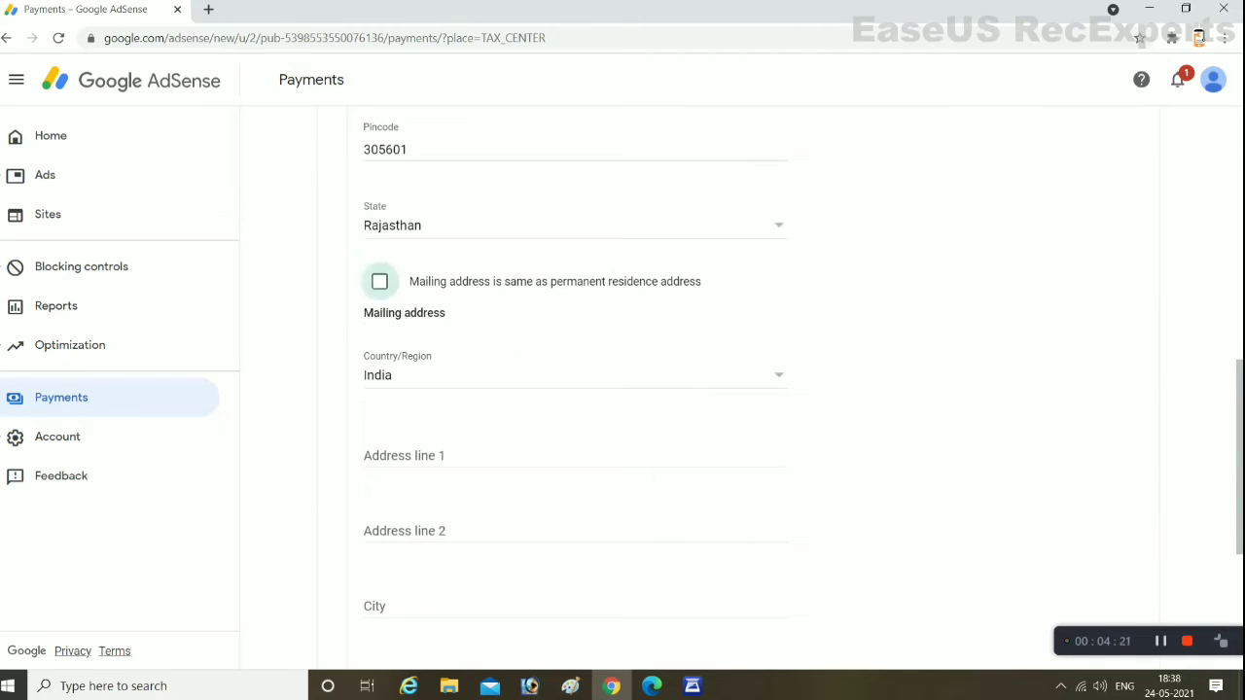
{"action": "scroll", "coordinate": [698, 389], "scroll_direction": "up", "scroll_amount": 4}
{"action": "scroll", "coordinate": [699, 389], "scroll_direction": "down", "scroll_amount": 2}
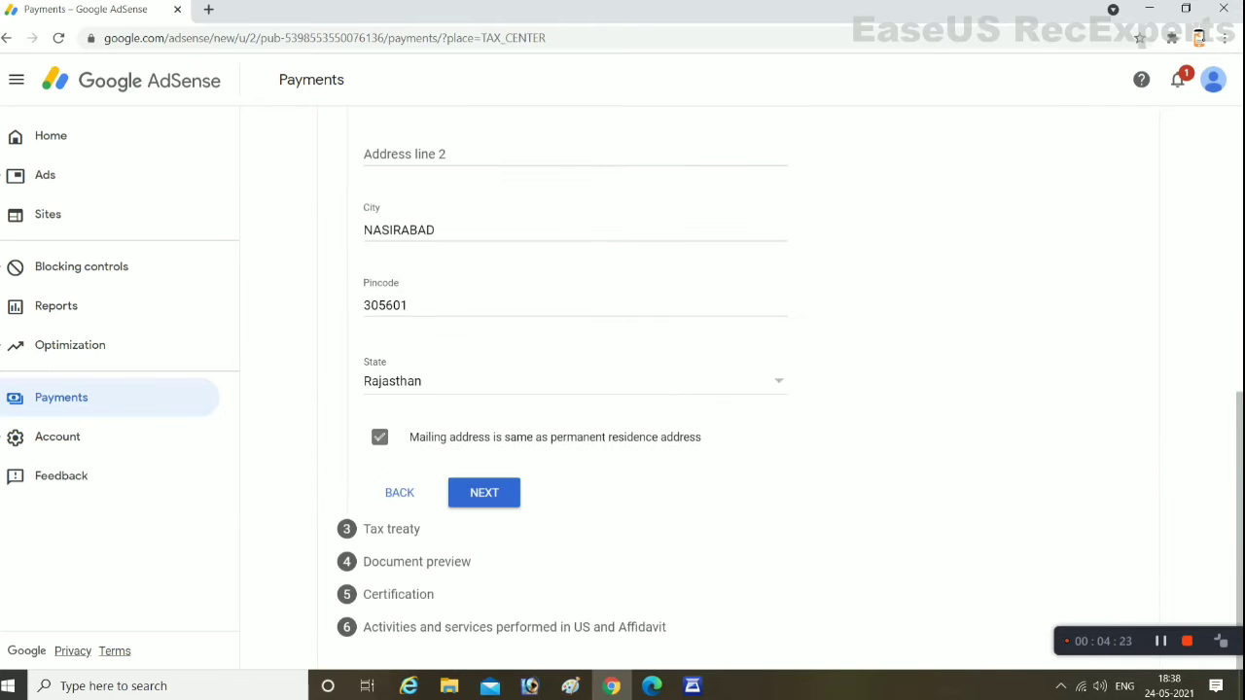
{"action": "left_click", "coordinate": [484, 492]}
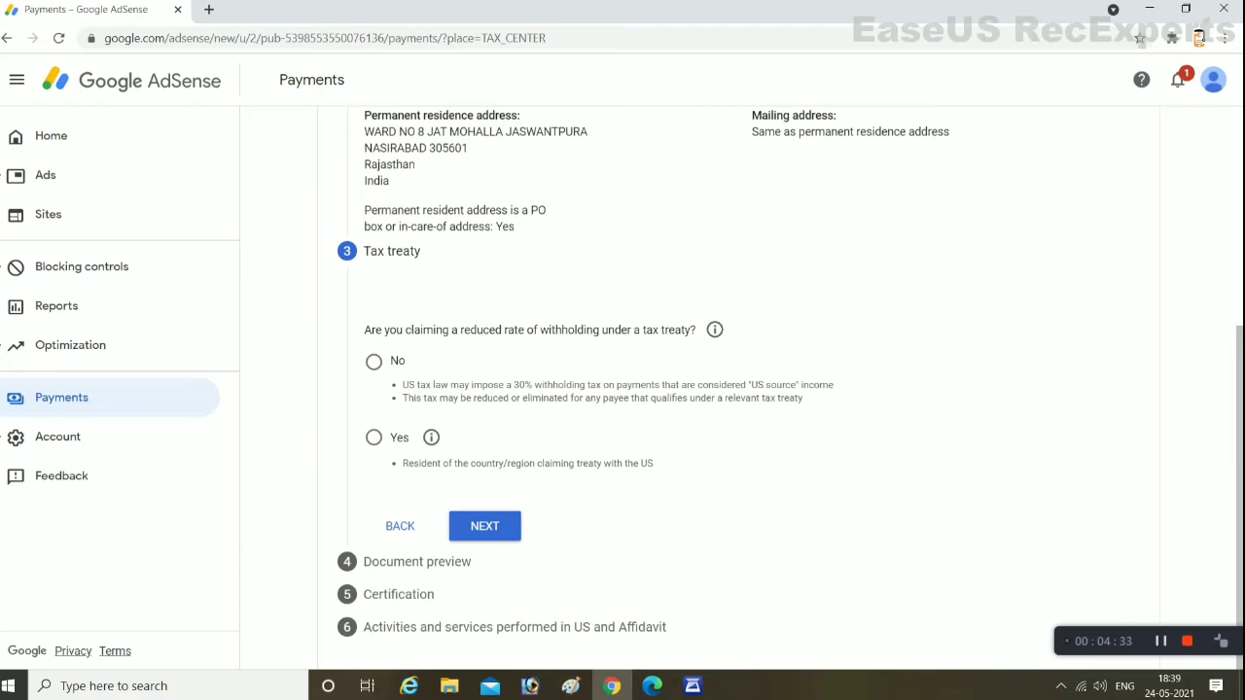
Claim reduced treaty withholding as a resident of India
{"action": "left_click", "coordinate": [373, 436]}
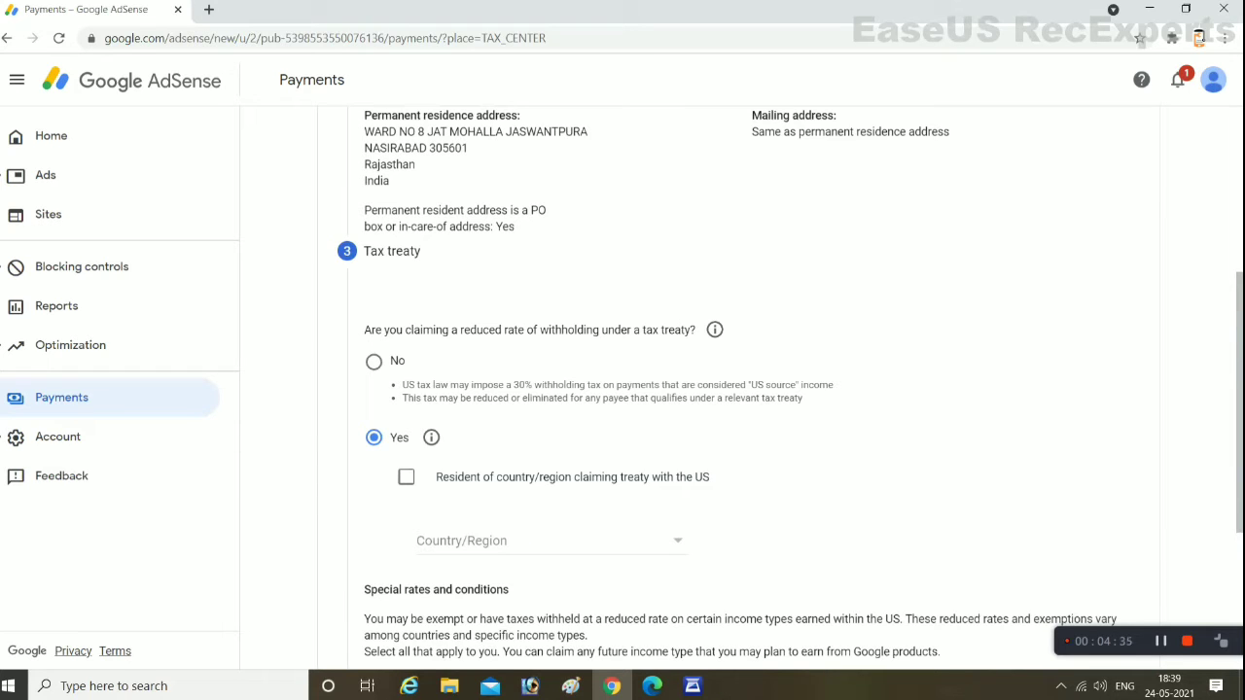
{"action": "left_click", "coordinate": [406, 476]}
{"action": "left_click", "coordinate": [545, 541]}
{"action": "scroll", "coordinate": [544, 408], "scroll_direction": "down", "scroll_amount": 4}
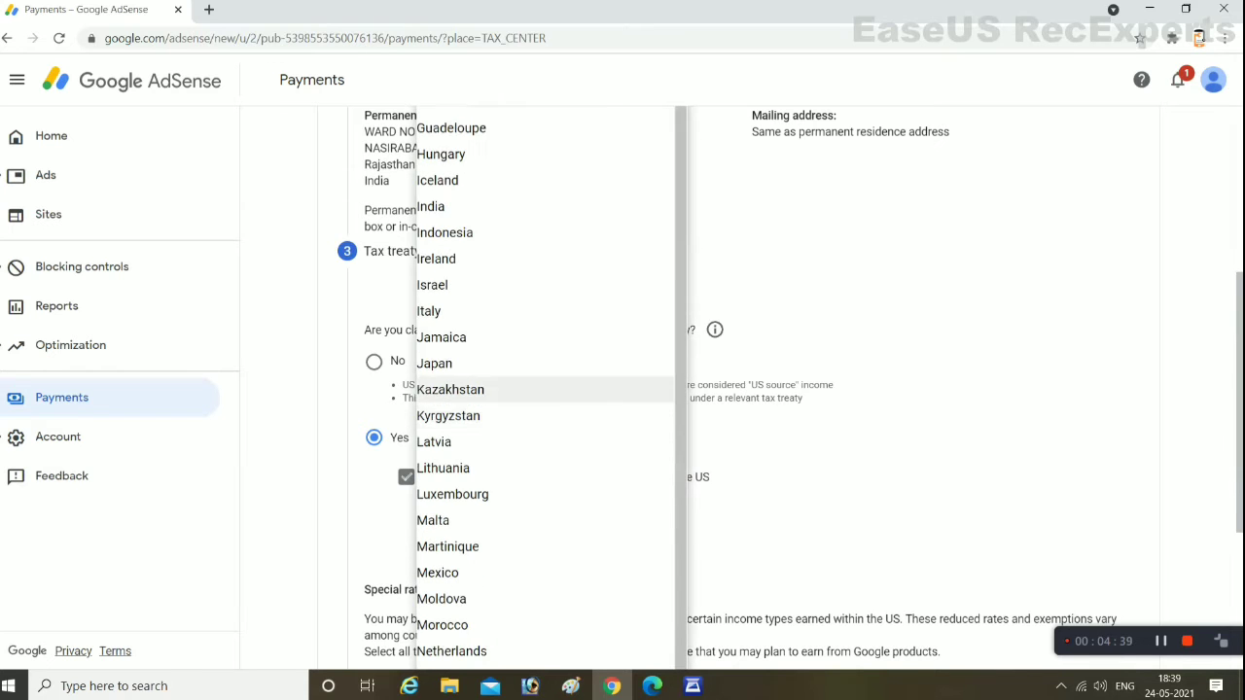
{"action": "scroll", "coordinate": [545, 331], "scroll_direction": "up", "scroll_amount": 1}
{"action": "left_click", "coordinate": [430, 288]}
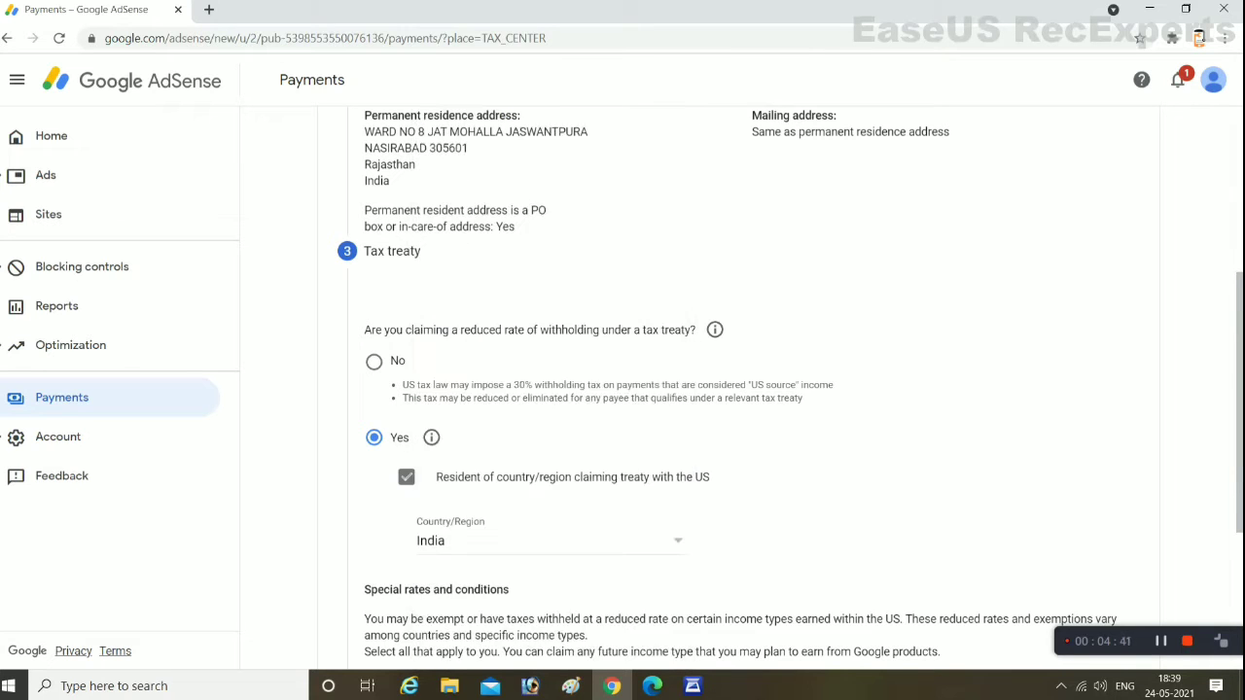
{"action": "scroll", "coordinate": [430, 288], "scroll_direction": "down", "scroll_amount": 2}
{"action": "scroll", "coordinate": [739, 389], "scroll_direction": "down", "scroll_amount": 2}
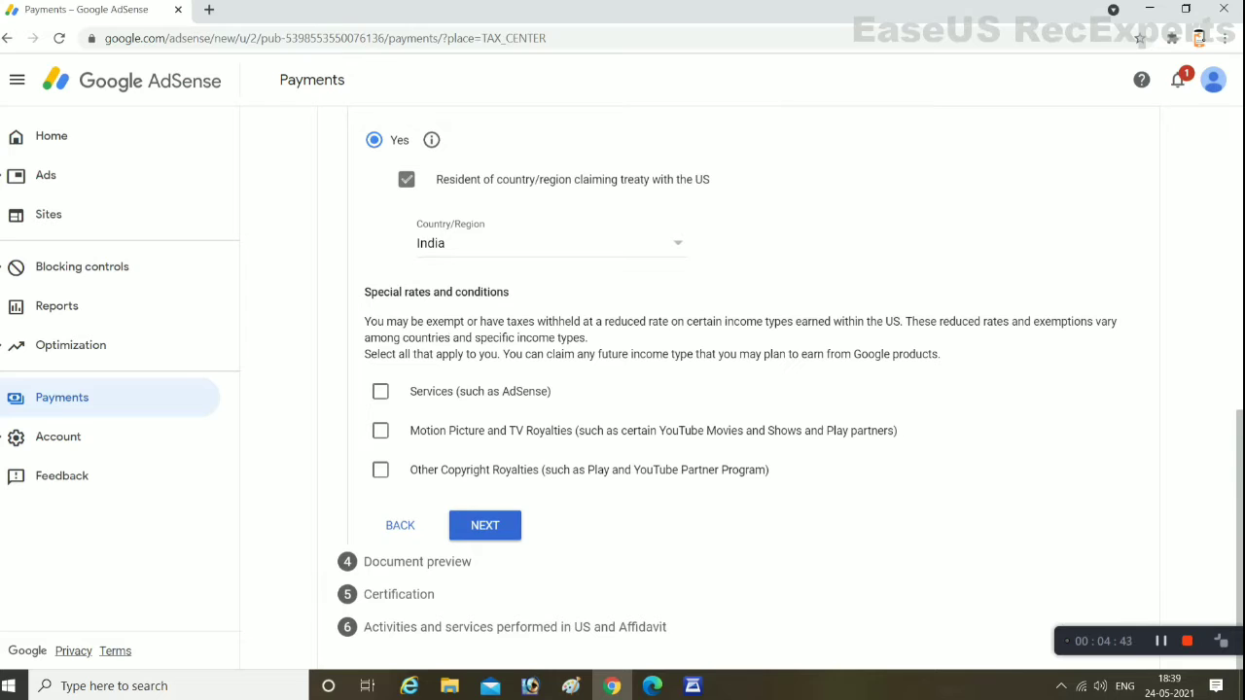
Claim Services income under Article 7 paragraph 1 at a 0% rate
{"action": "left_click", "coordinate": [380, 391]}
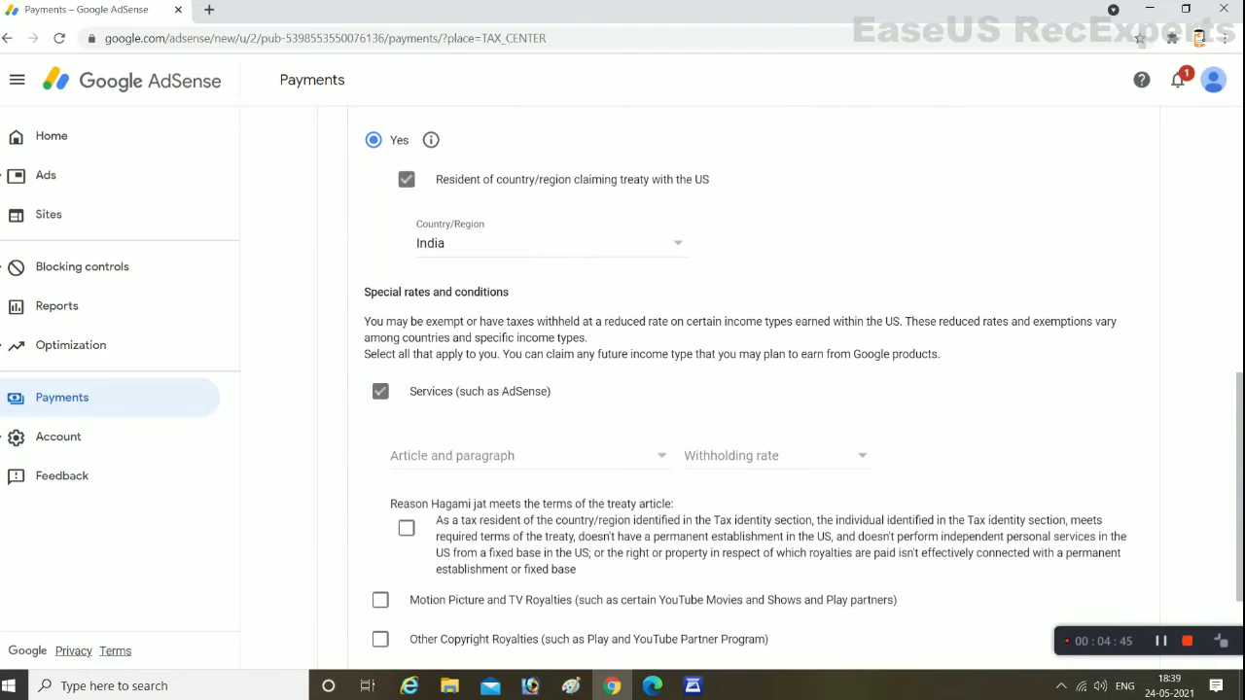
{"action": "left_click", "coordinate": [525, 455]}
{"action": "left_click", "coordinate": [457, 480]}
{"action": "left_click", "coordinate": [776, 455]}
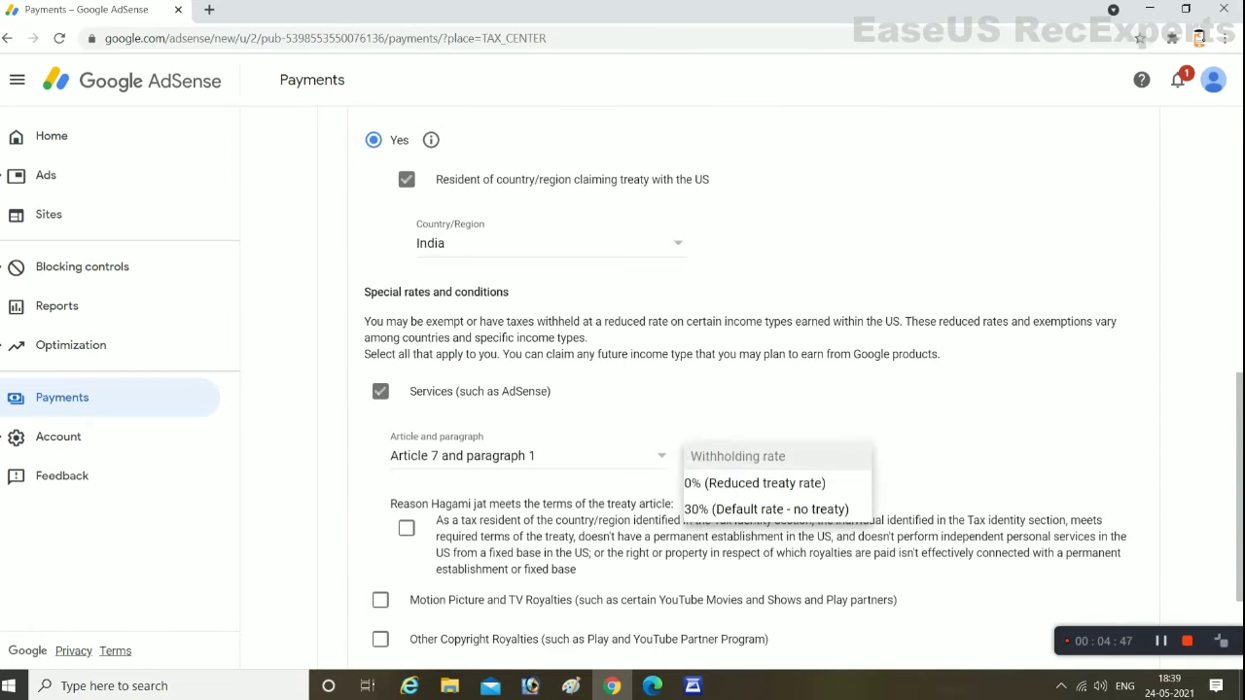
{"action": "left_click", "coordinate": [754, 482]}
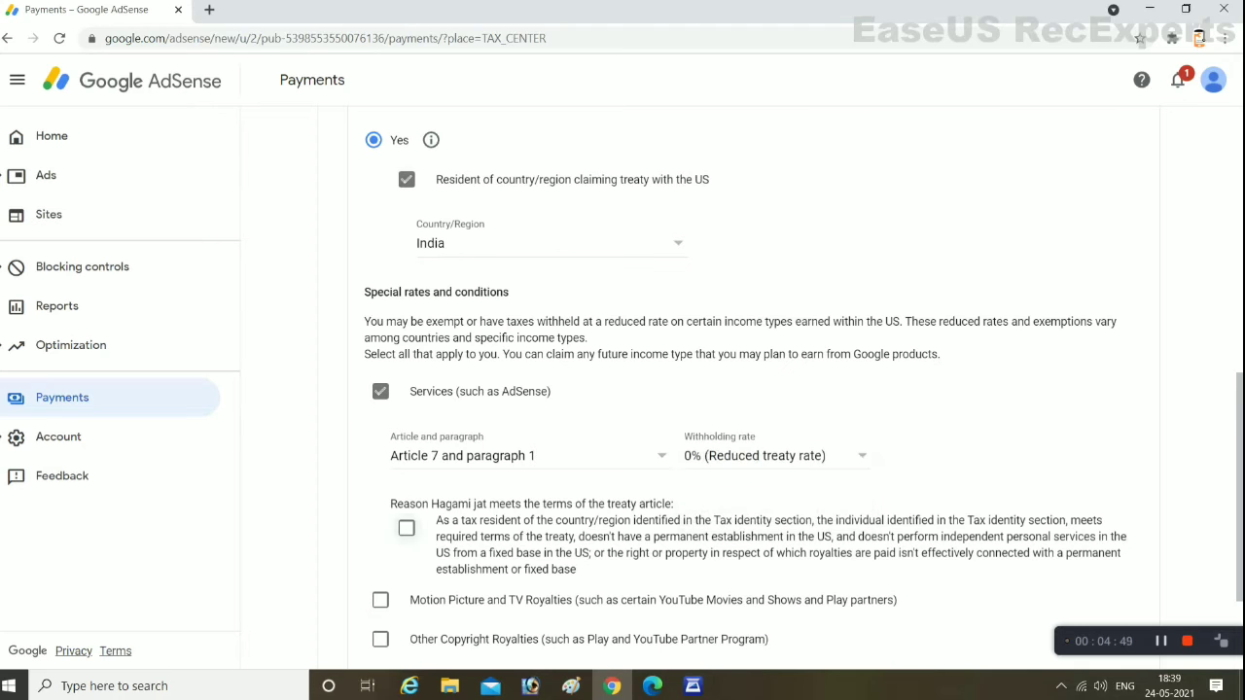
{"action": "left_click", "coordinate": [406, 528]}
{"action": "scroll", "coordinate": [622, 389], "scroll_direction": "down", "scroll_amount": 2}
{"action": "key", "text": "space"}
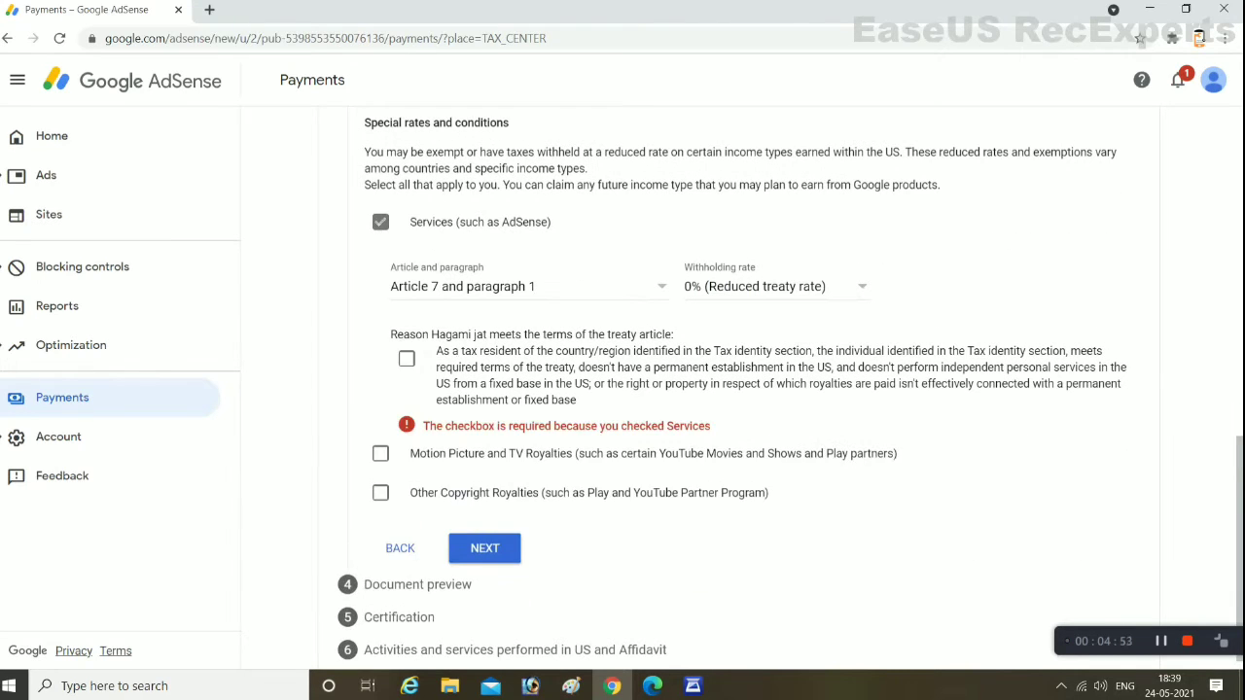
{"action": "key", "text": "space"}
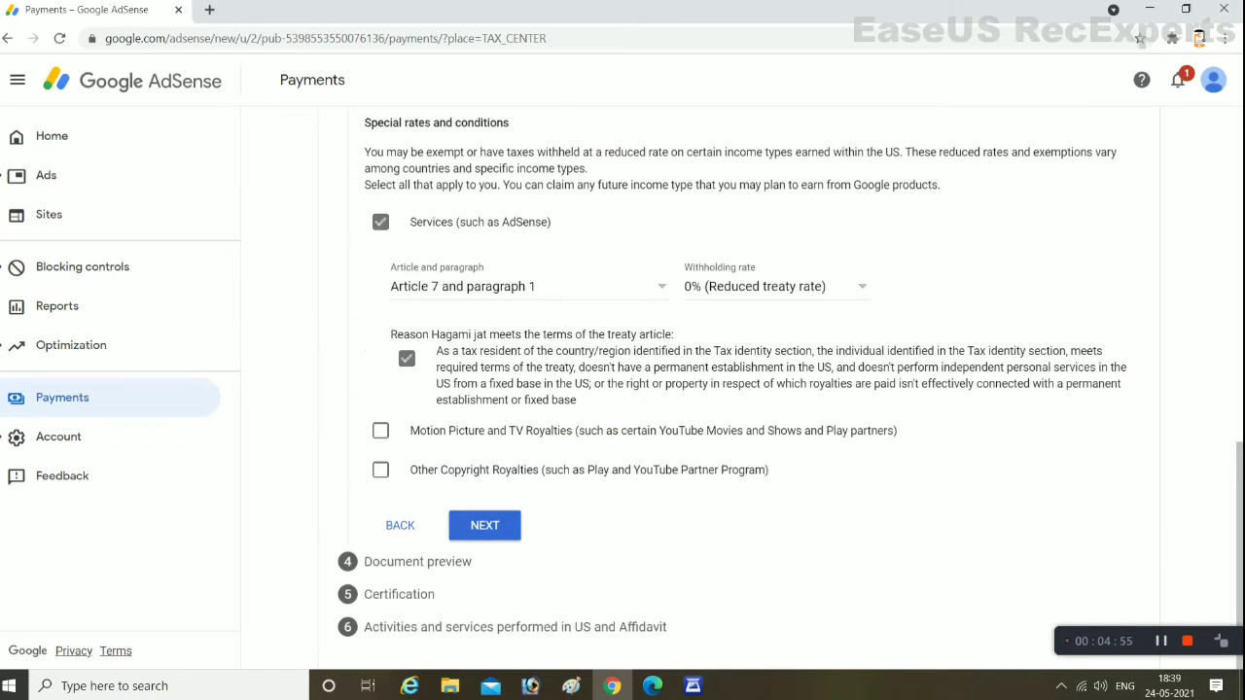
Claim Motion Picture and TV Royalties under Article 12 paragraph 2A II at 15%
{"action": "key", "text": "Tab"}
{"action": "key", "text": "space"}
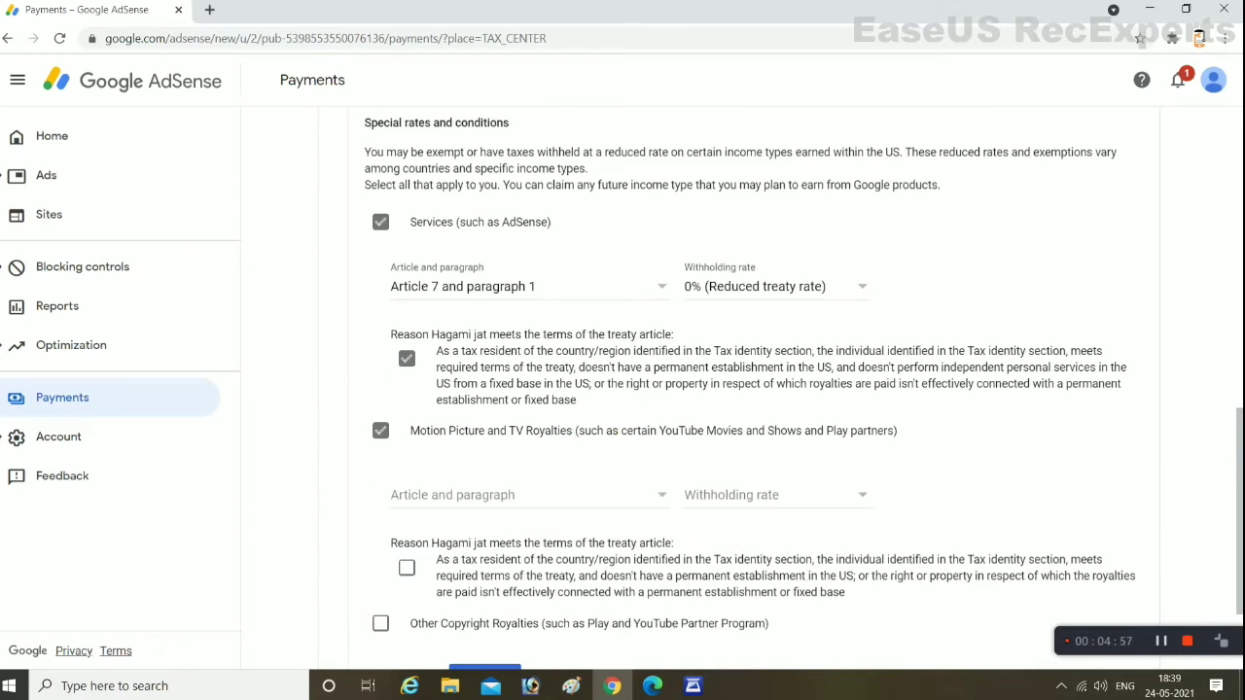
{"action": "key", "text": "Tab"}
{"action": "key", "text": "space"}
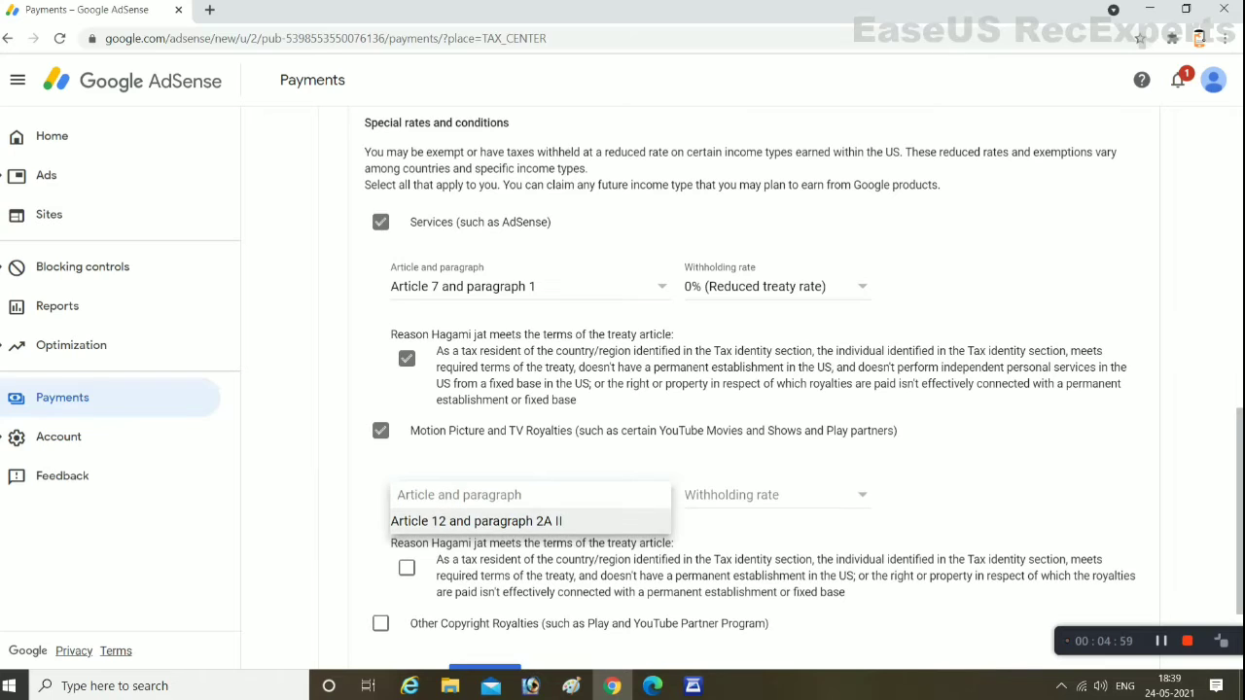
{"action": "key", "text": "Return"}
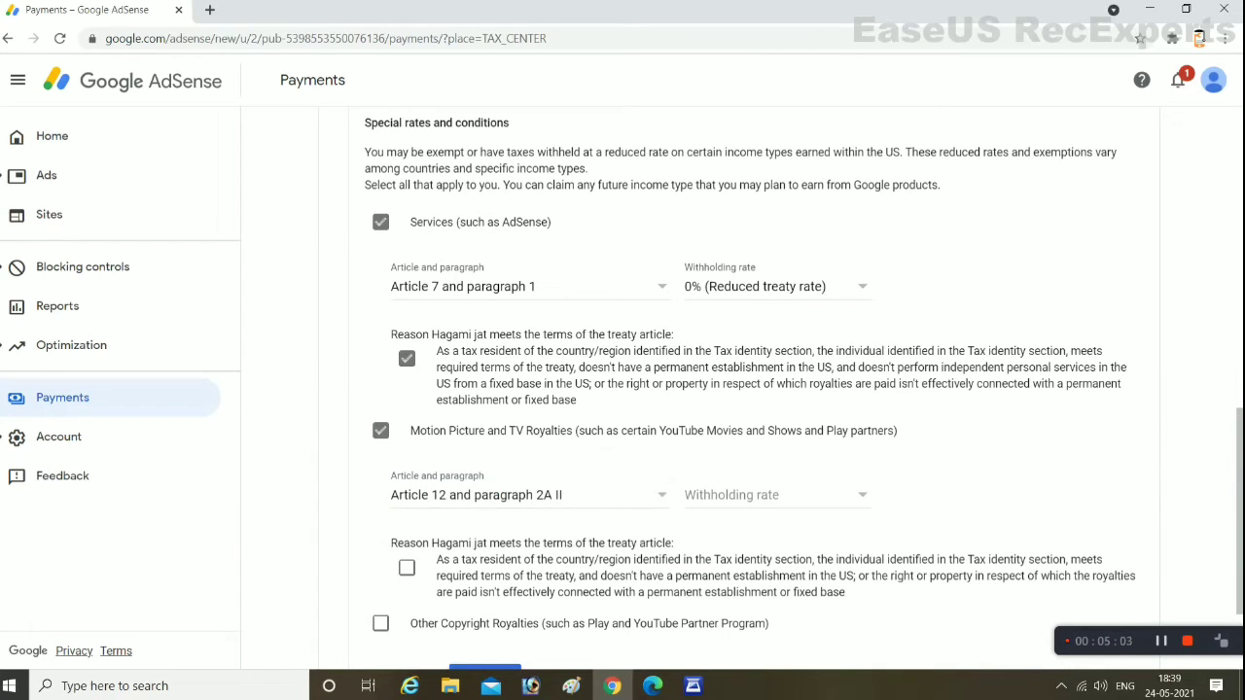
{"action": "key", "text": "Tab"}
{"action": "key", "text": "space"}
{"action": "key", "text": "Down"}
{"action": "key", "text": "Return"}
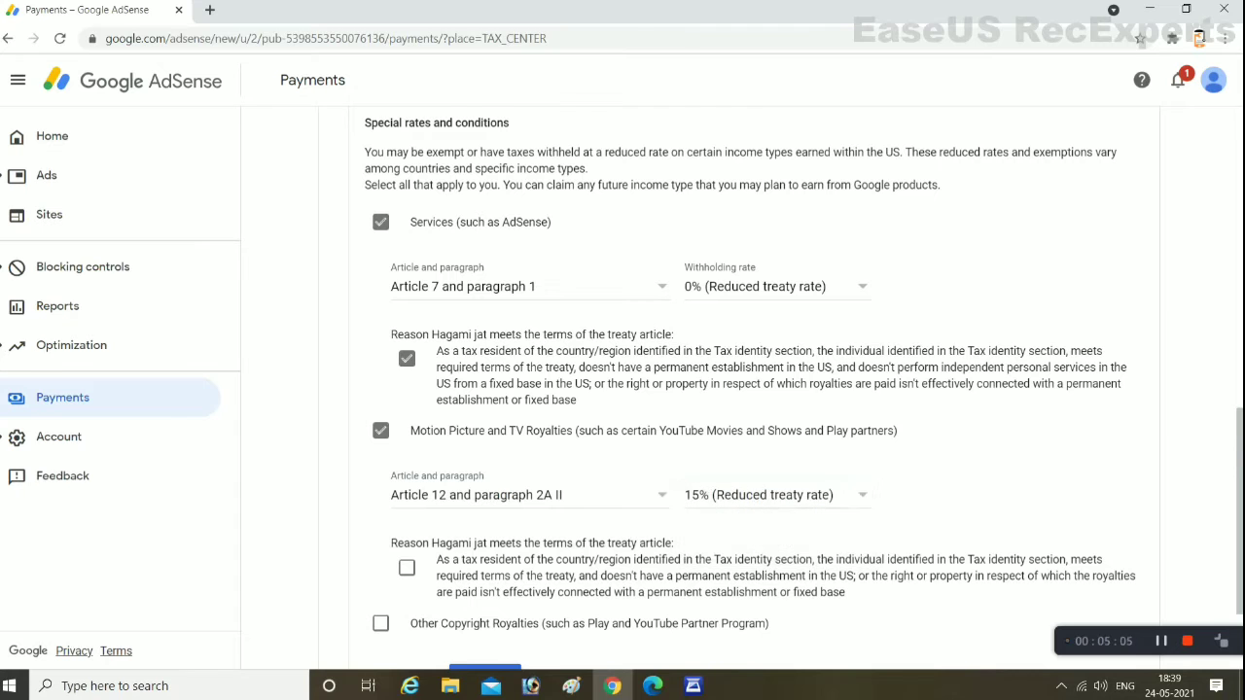
{"action": "scroll", "coordinate": [739, 389], "scroll_direction": "down", "scroll_amount": 2}
{"action": "key", "text": "Tab"}
{"action": "key", "text": "space"}
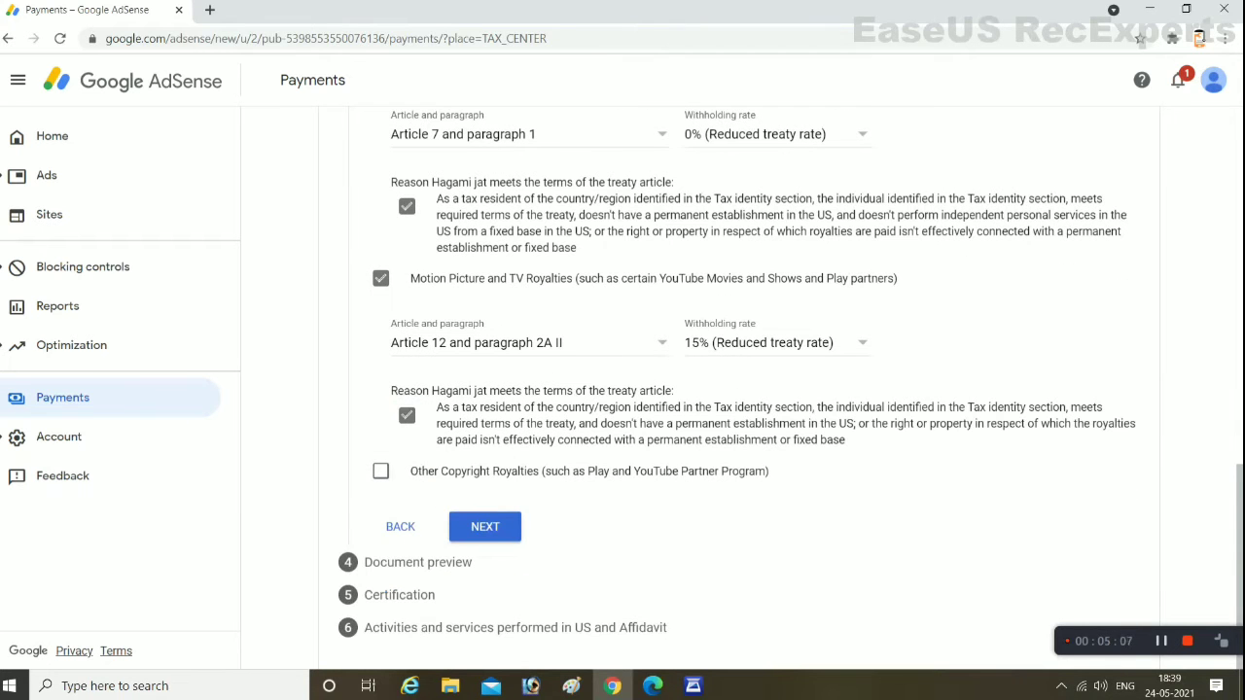
Claim Other Copyright Royalties under Article 12 paragraph 2A II at 15%, then continue
{"action": "key", "text": "Tab"}
{"action": "key", "text": "space"}
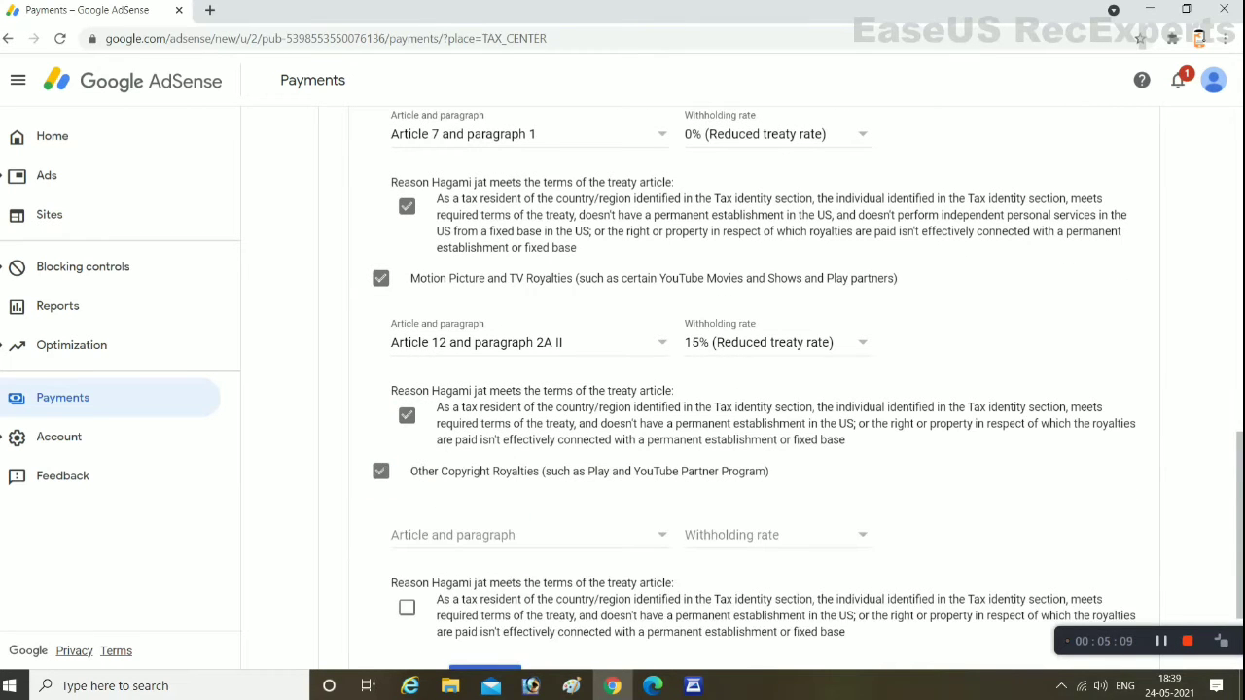
{"action": "key", "text": "Tab"}
{"action": "key", "text": "space"}
{"action": "key", "text": "Down"}
{"action": "key", "text": "Return"}
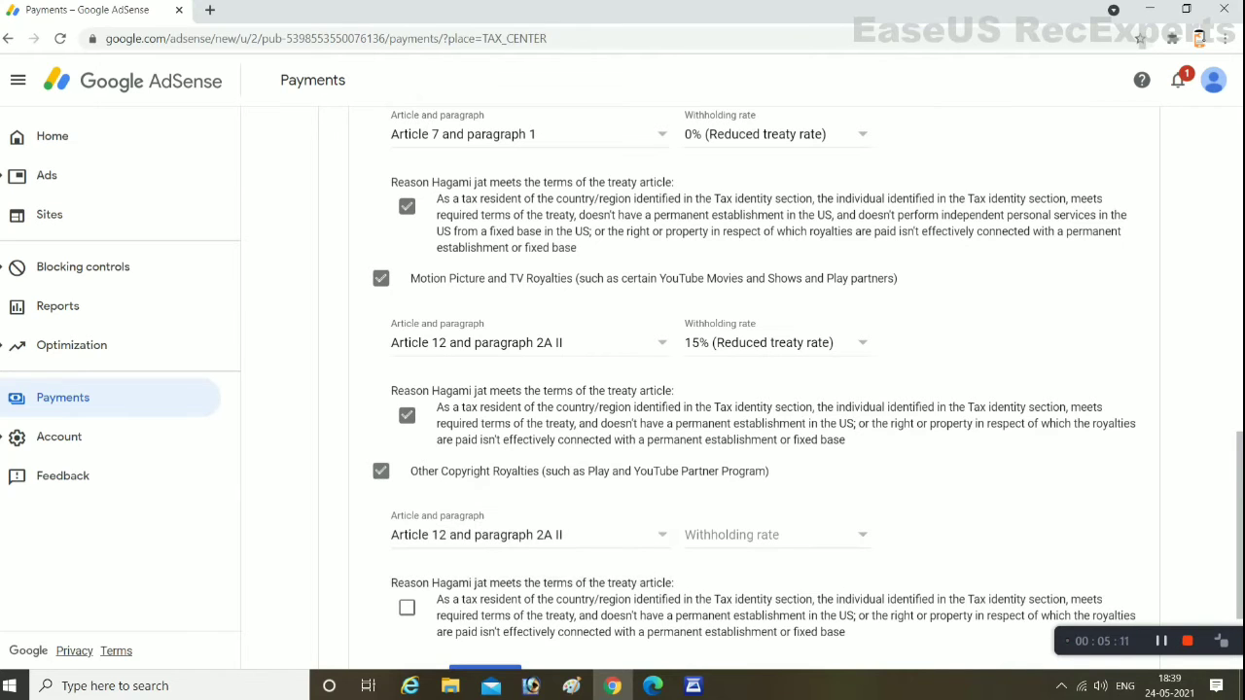
{"action": "key", "text": "Tab"}
{"action": "key", "text": "space"}
{"action": "key", "text": "Down"}
{"action": "key", "text": "Return"}
{"action": "scroll", "coordinate": [739, 389], "scroll_direction": "down", "scroll_amount": 2}
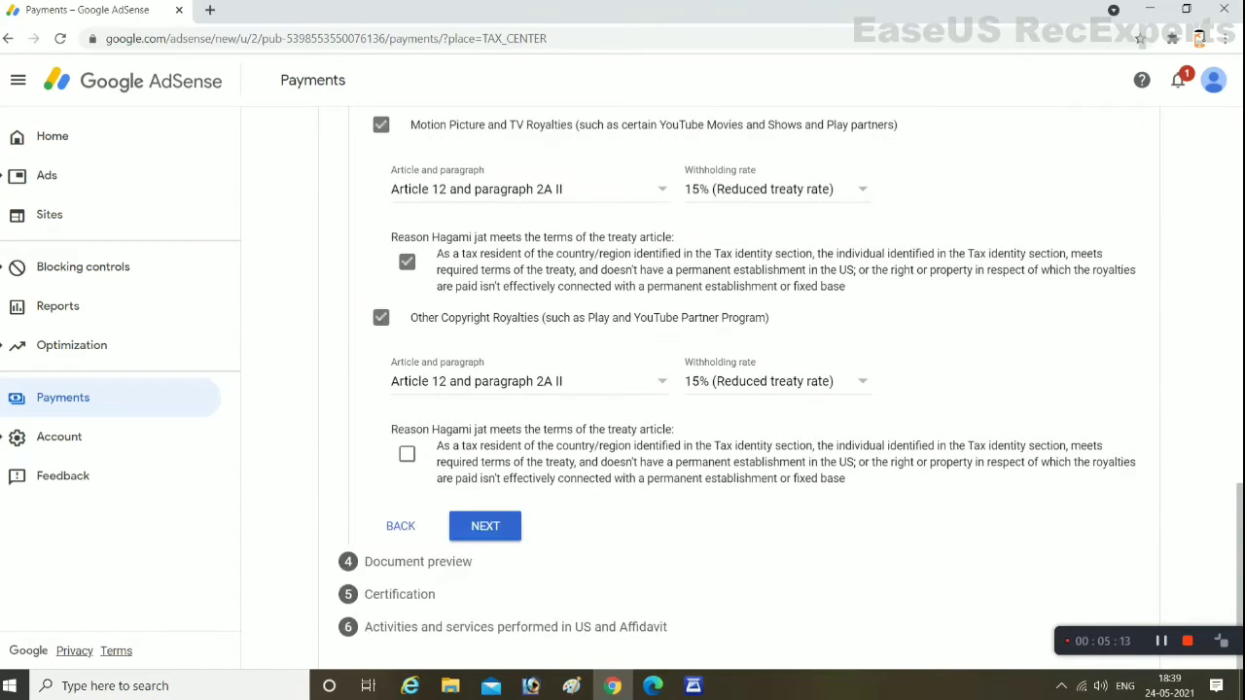
{"action": "key", "text": "Tab"}
{"action": "key", "text": "space"}
{"action": "key", "text": "Tab"}
{"action": "key", "text": "Tab"}
{"action": "key", "text": "Return"}
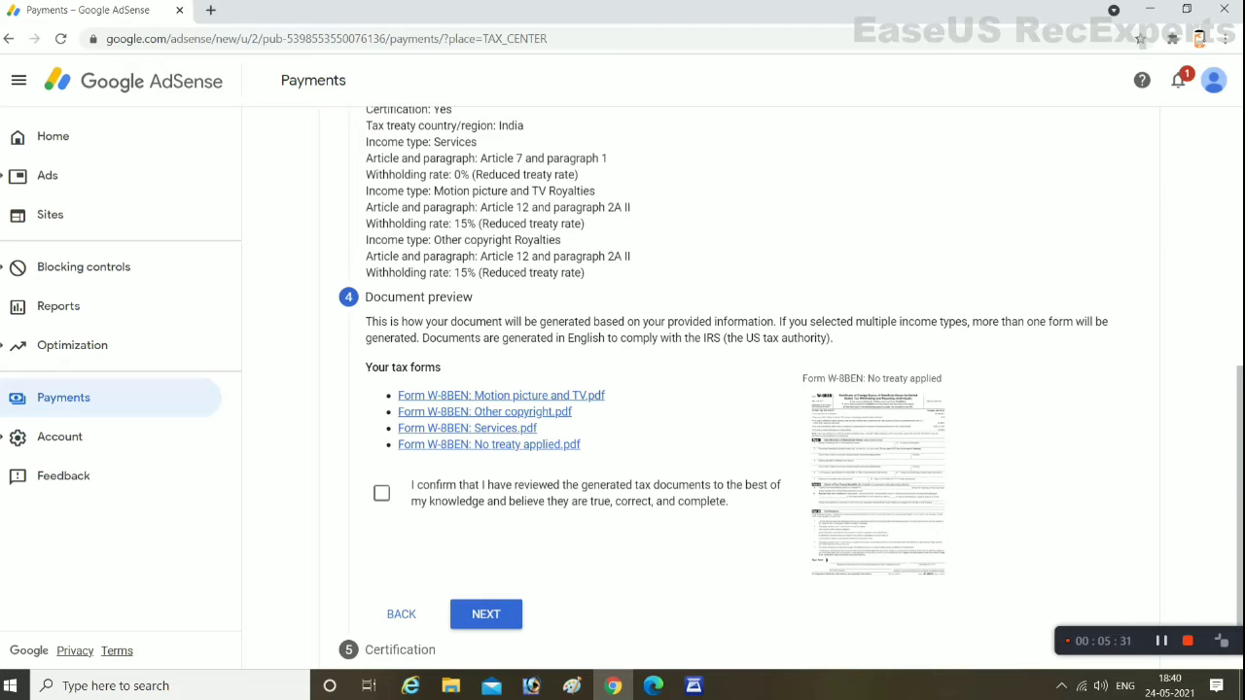
Confirm the four generated W-8BEN documents as reviewed and continue to Certification
{"action": "scroll", "coordinate": [749, 389], "scroll_direction": "down", "scroll_amount": 1}
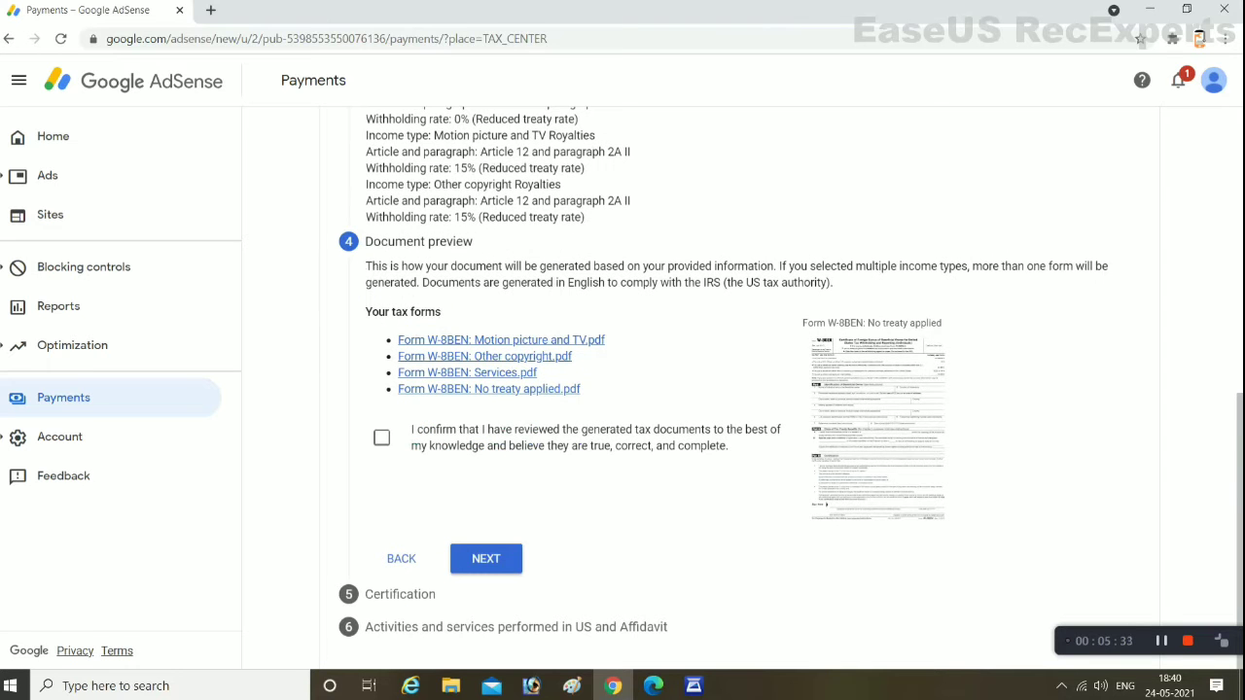
{"action": "left_click", "coordinate": [382, 438]}
{"action": "scroll", "coordinate": [749, 389], "scroll_direction": "up", "scroll_amount": 5}
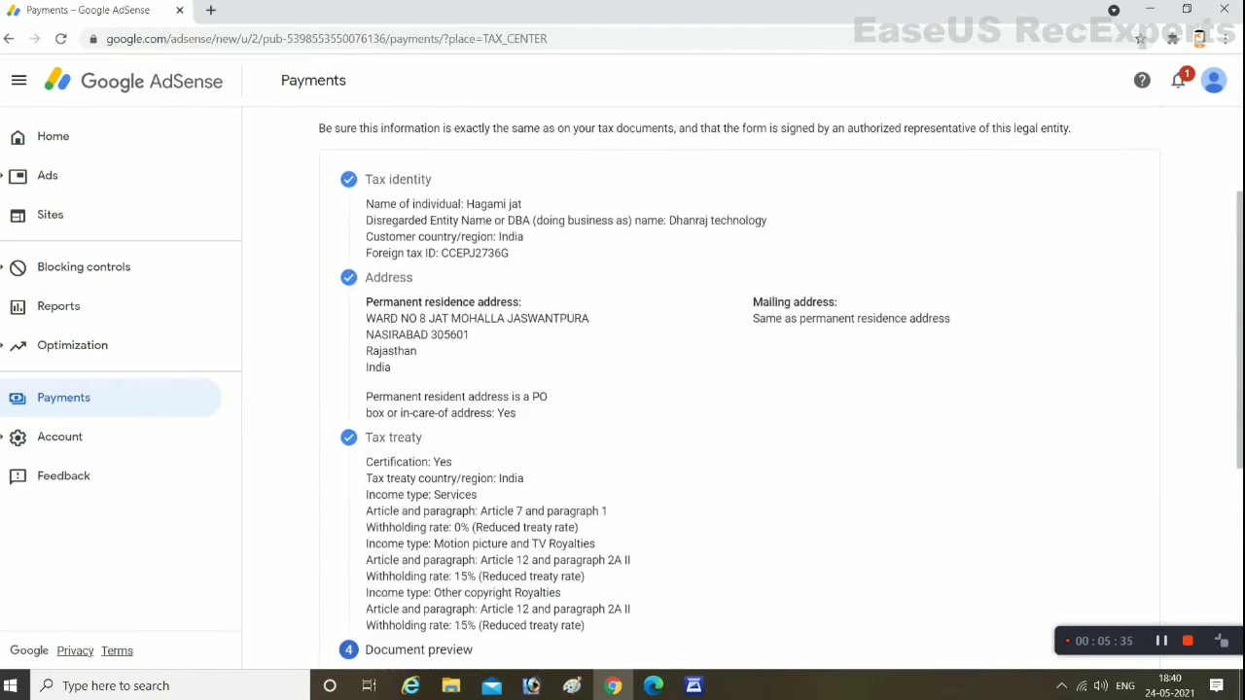
{"action": "scroll", "coordinate": [748, 389], "scroll_direction": "up", "scroll_amount": 2}
{"action": "scroll", "coordinate": [749, 389], "scroll_direction": "down", "scroll_amount": 6}
{"action": "left_click", "coordinate": [485, 559]}
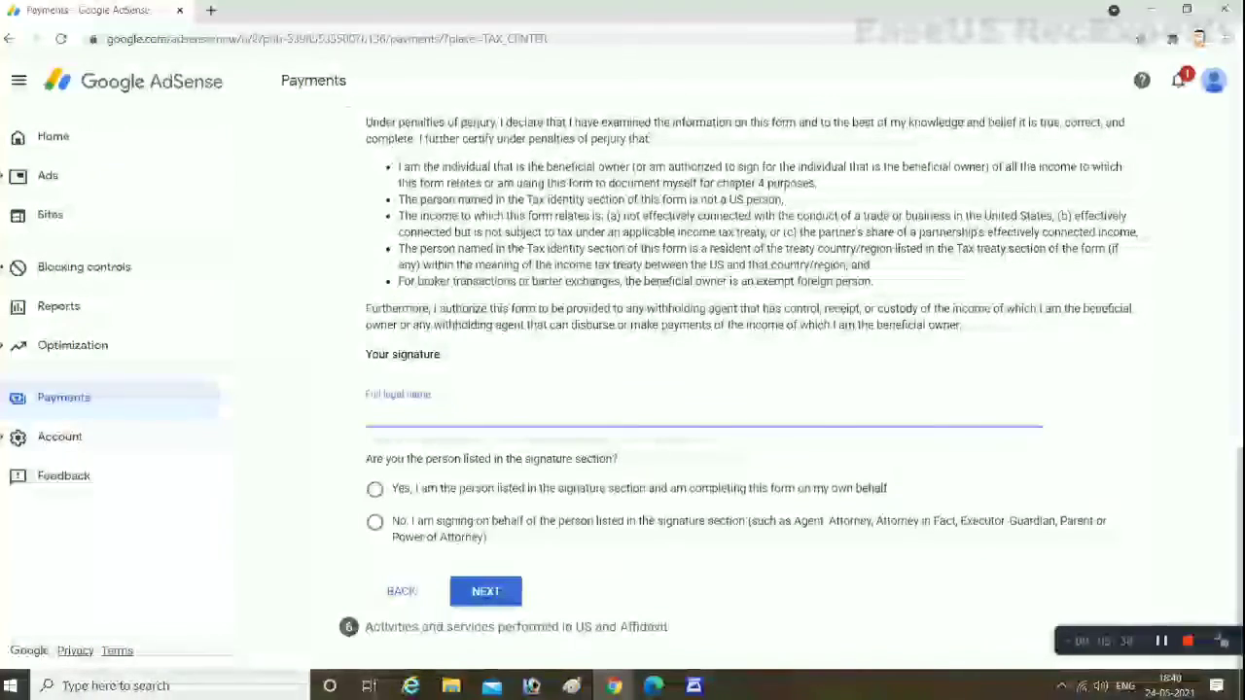
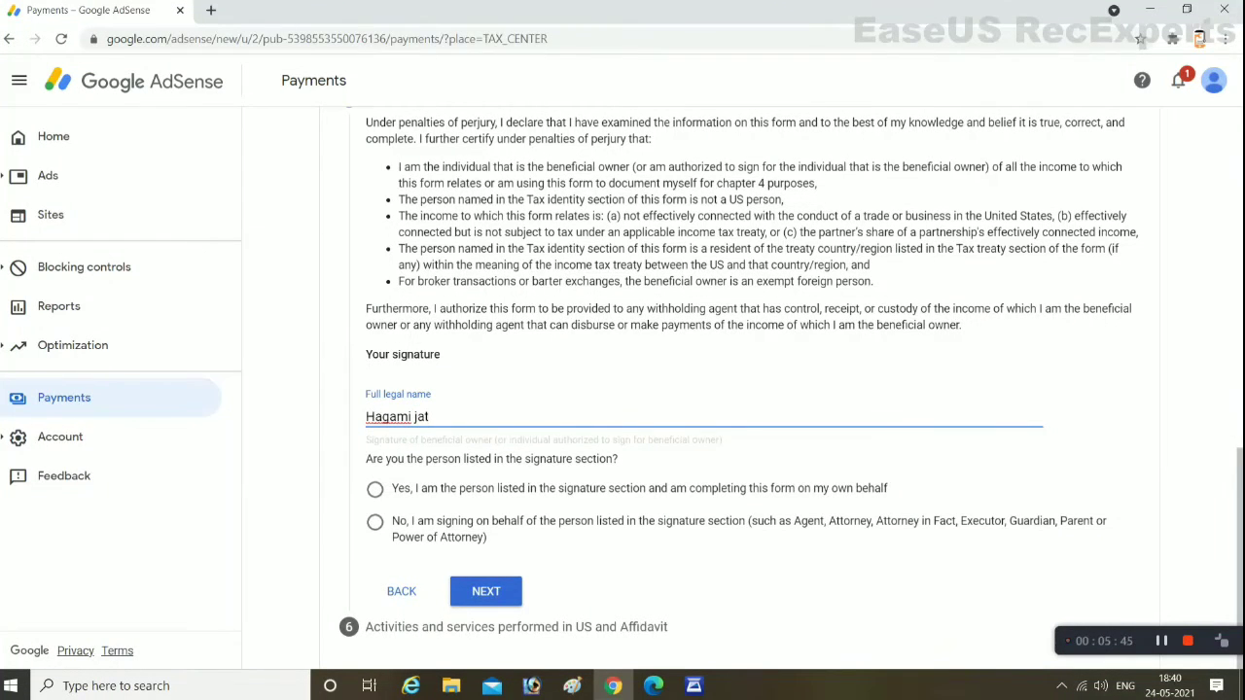
Enter the signer's full legal name as the signature and mark signing on someone else's behalf
{"action": "key", "text": "Tab"}
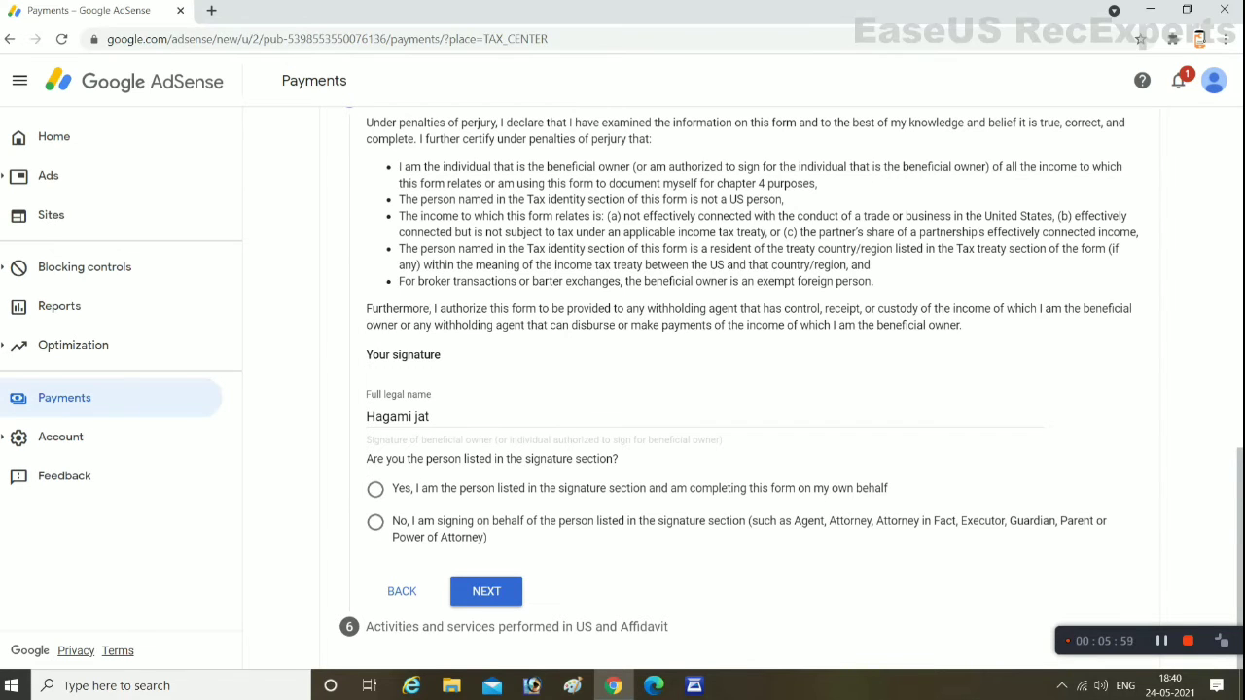
{"action": "left_click", "coordinate": [375, 522]}
Leave Capacity blank, retry advancing, then select 'Yes, I am the person listed'
{"action": "scroll", "coordinate": [739, 369], "scroll_direction": "down", "scroll_amount": 1}
{"action": "left_click", "coordinate": [701, 495]}
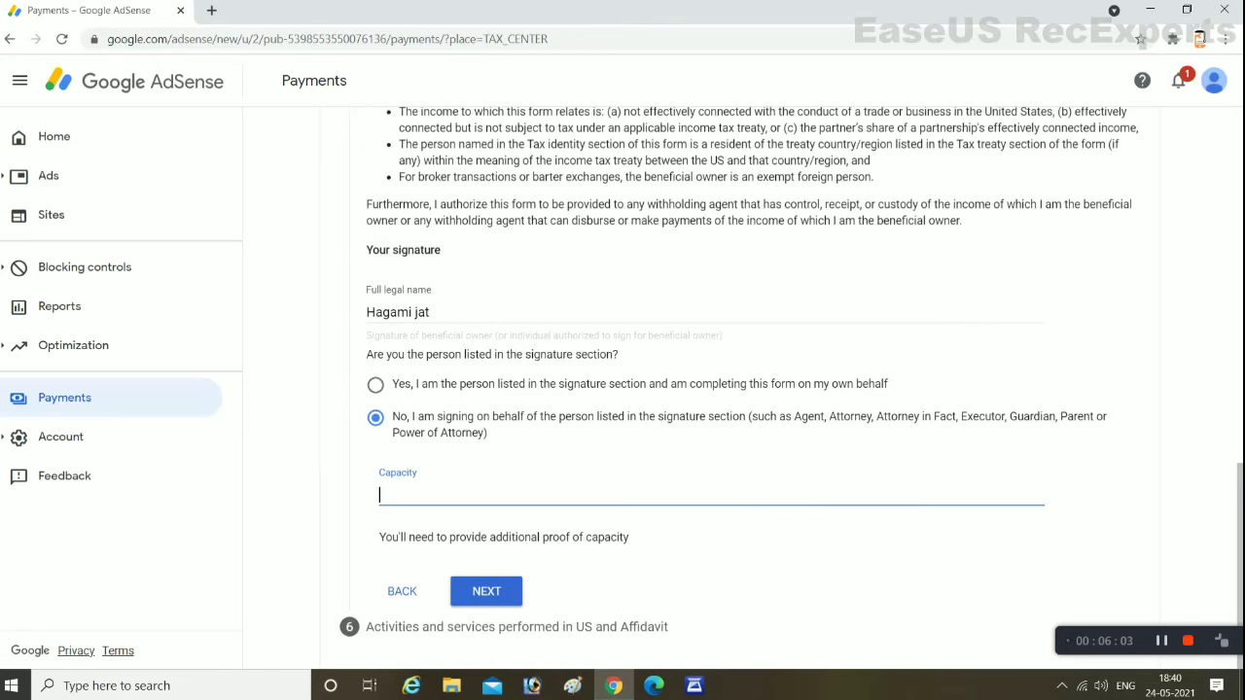
{"action": "key", "text": "Tab"}
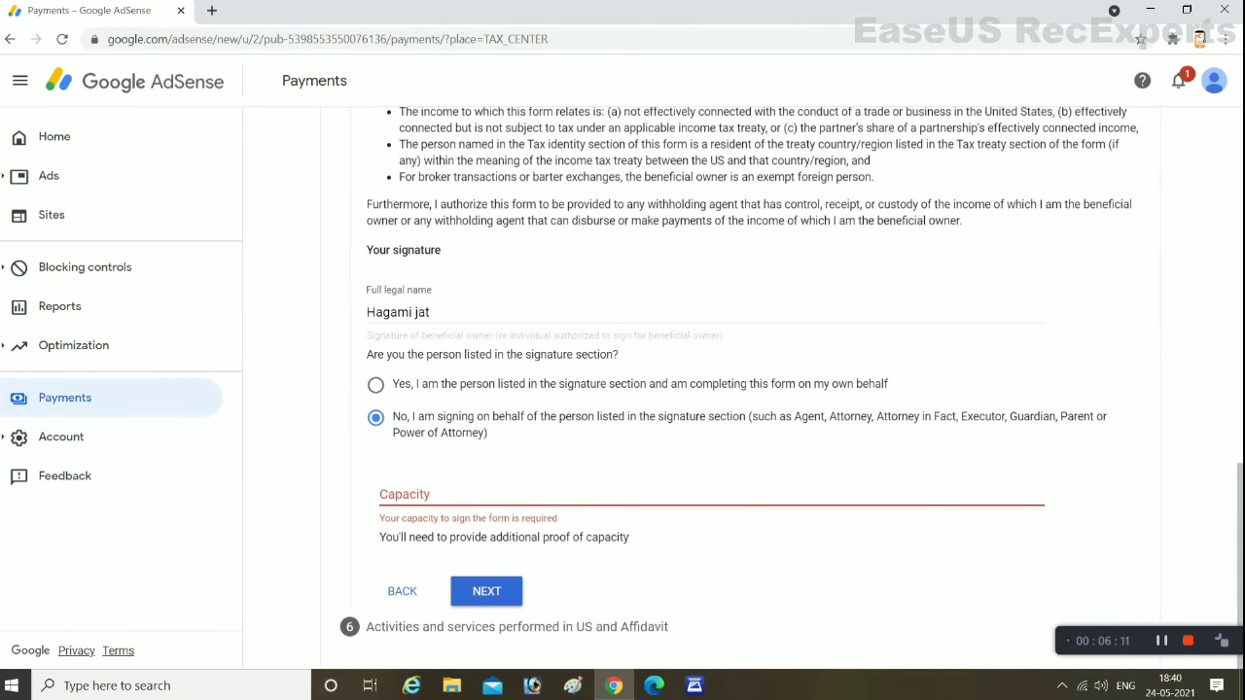
{"action": "scroll", "coordinate": [739, 389], "scroll_direction": "up", "scroll_amount": 5}
{"action": "scroll", "coordinate": [739, 389], "scroll_direction": "down", "scroll_amount": 3}
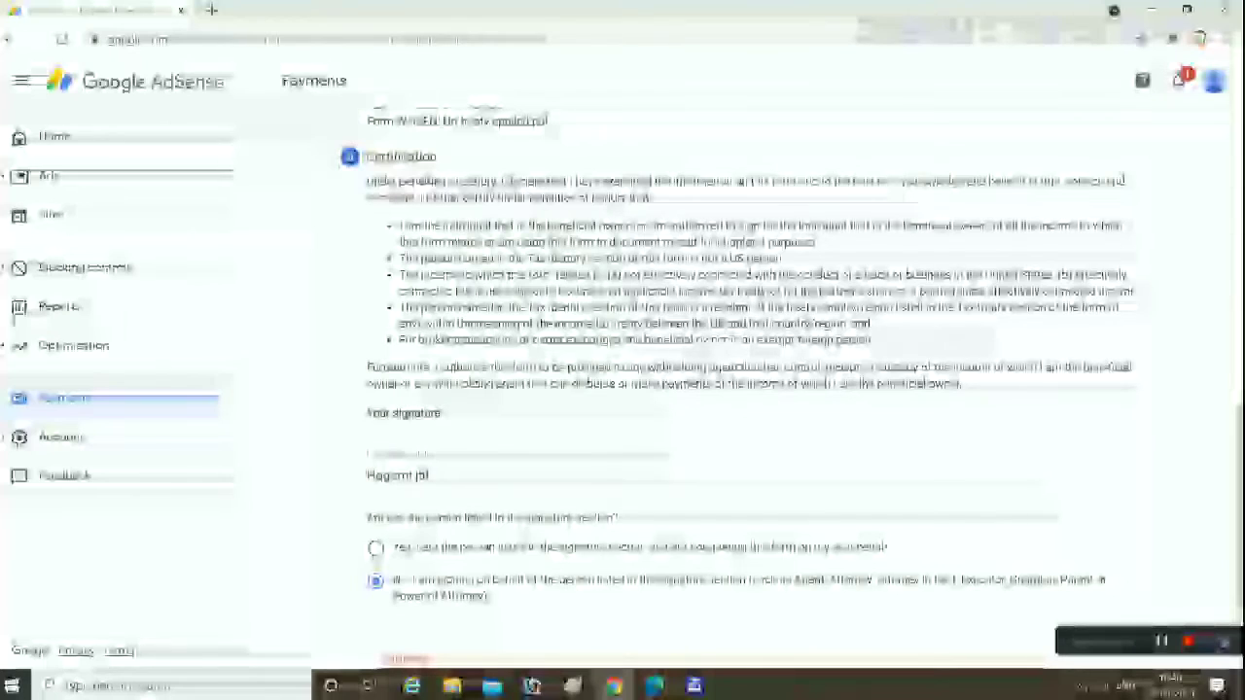
{"action": "scroll", "coordinate": [739, 389], "scroll_direction": "down", "scroll_amount": 2}
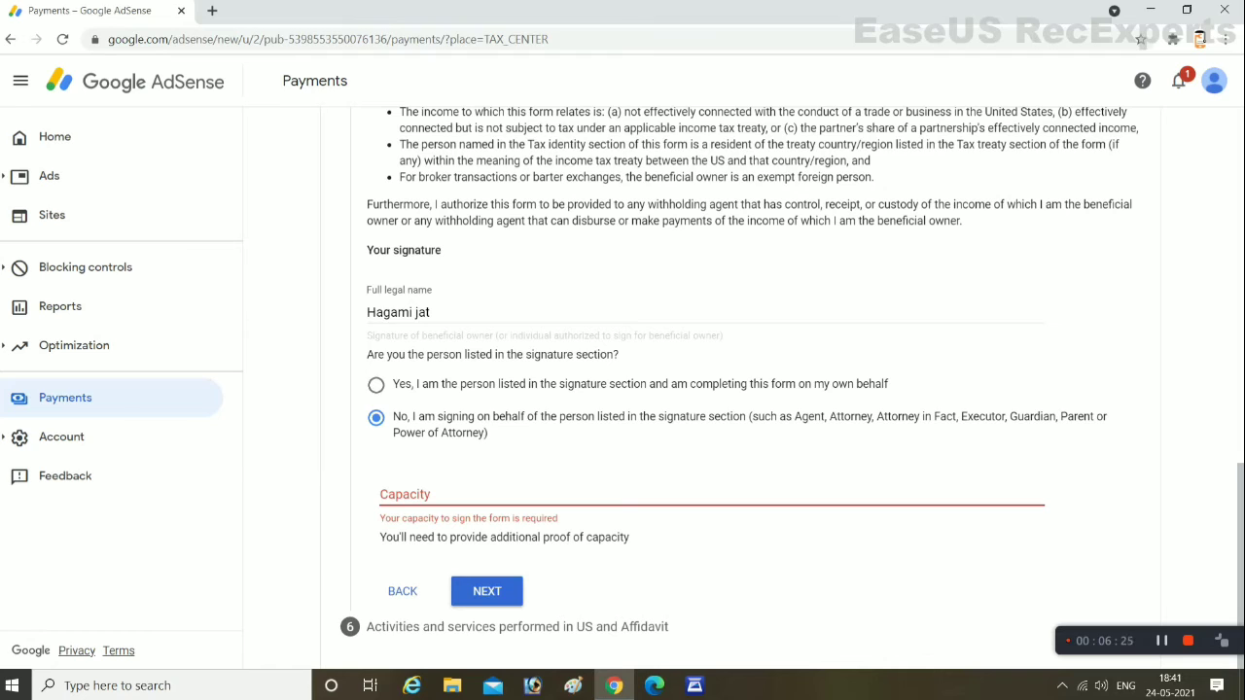
{"action": "scroll", "coordinate": [739, 389], "scroll_direction": "up", "scroll_amount": 15}
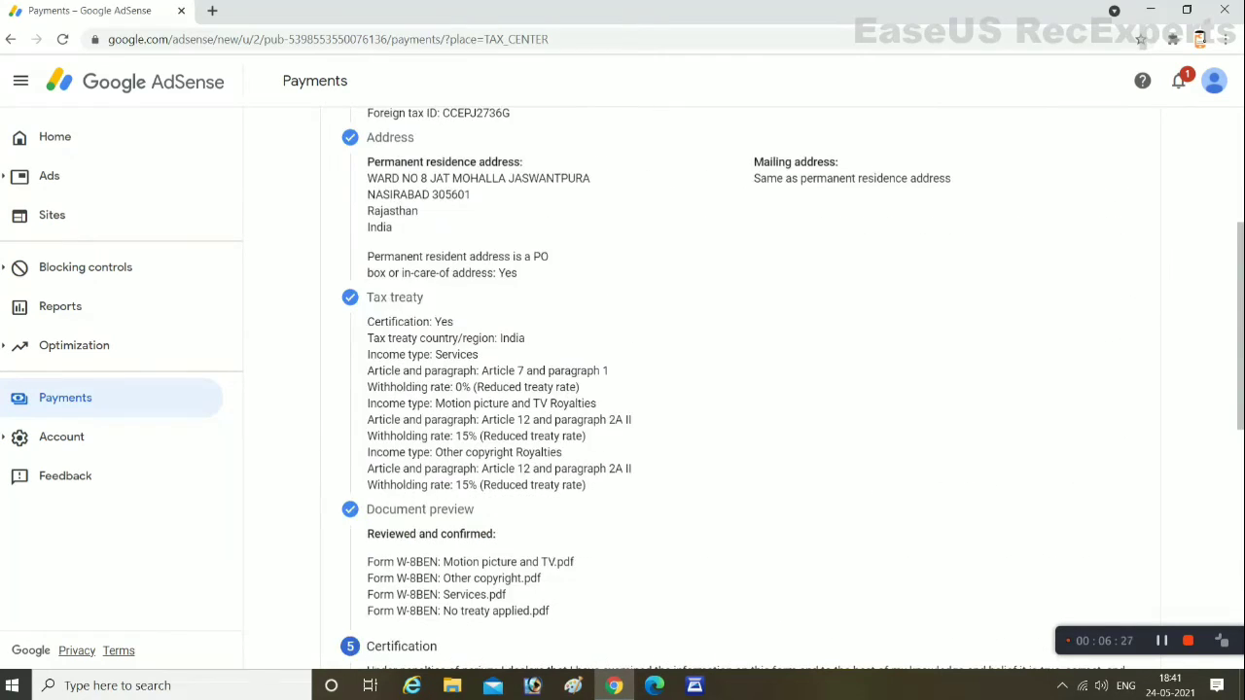
{"action": "scroll", "coordinate": [739, 389], "scroll_direction": "down", "scroll_amount": 3}
{"action": "scroll", "coordinate": [739, 389], "scroll_direction": "down", "scroll_amount": 10}
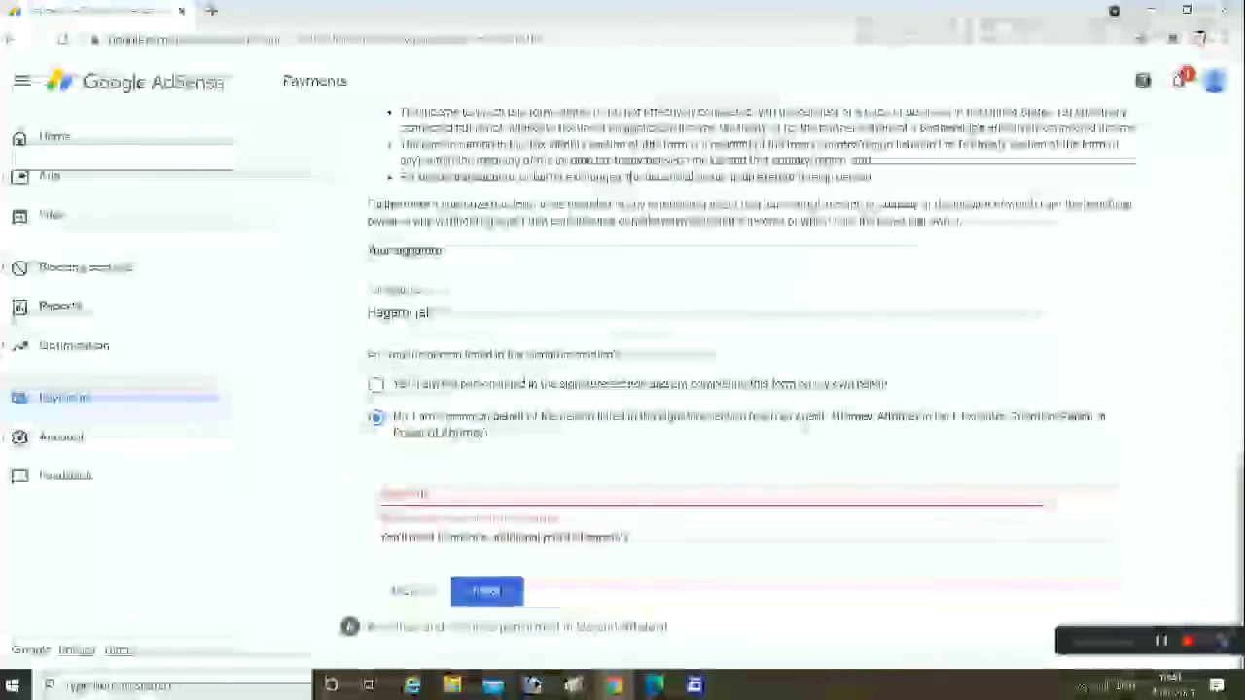
{"action": "scroll", "coordinate": [739, 389], "scroll_direction": "up", "scroll_amount": 1}
{"action": "scroll", "coordinate": [739, 389], "scroll_direction": "down", "scroll_amount": 2}
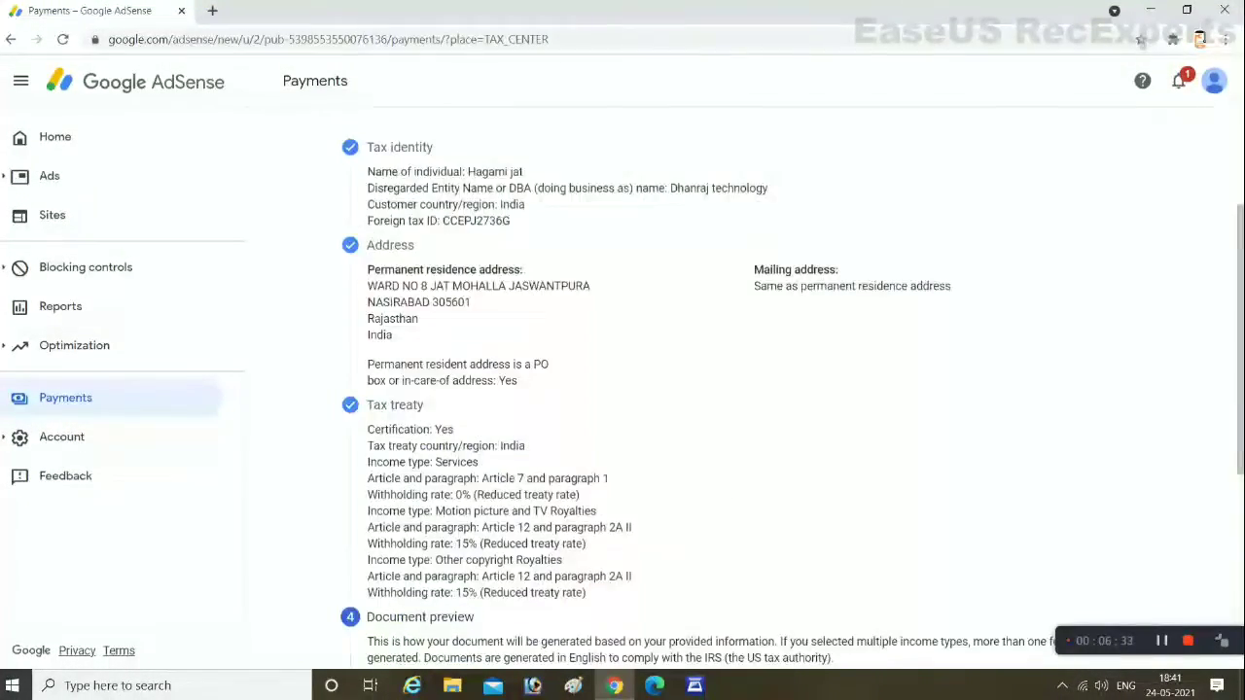
{"action": "left_click", "coordinate": [487, 525]}
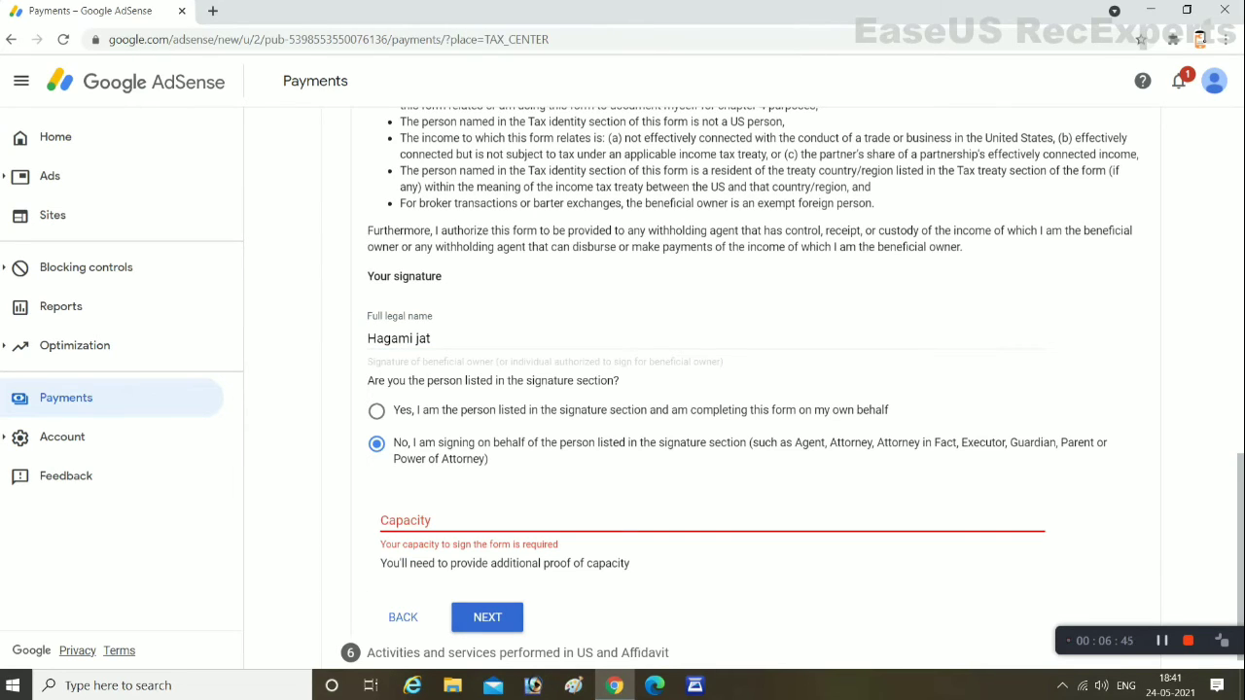
{"action": "left_click", "coordinate": [377, 411]}
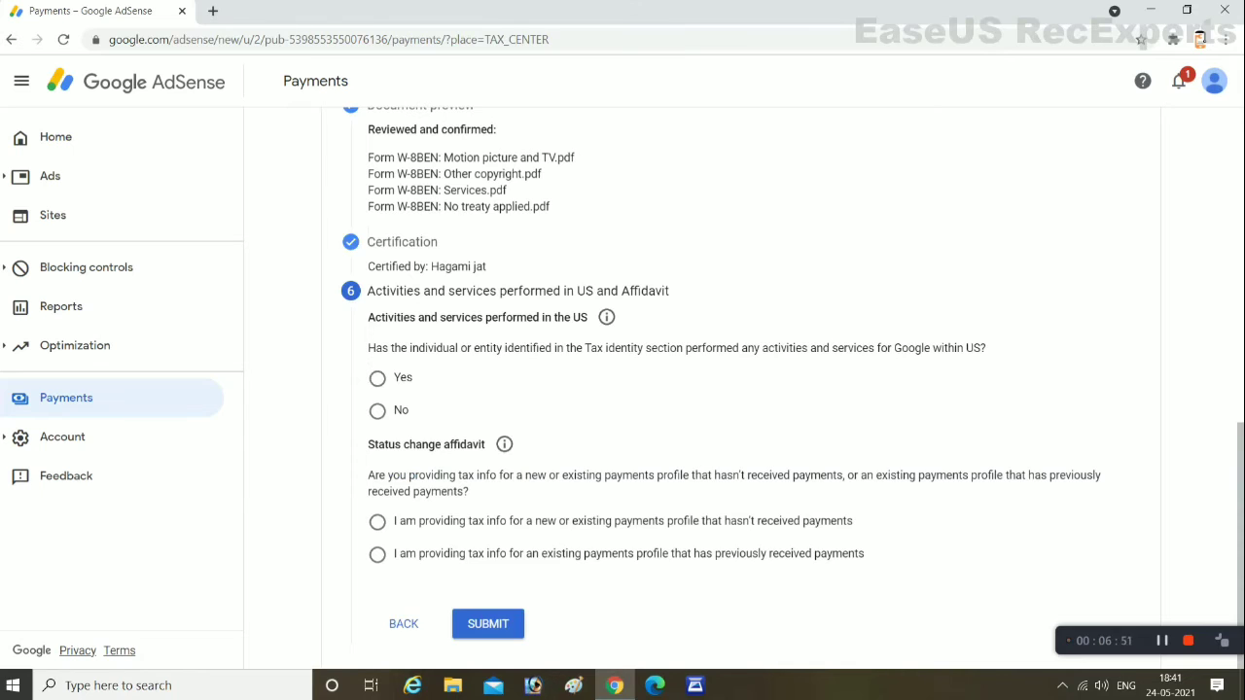
Answer No to US activities, certify services are performed outside the US, and pick the never-paid payments profile option
{"action": "left_click", "coordinate": [377, 410]}
{"action": "scroll", "coordinate": [681, 389], "scroll_direction": "down", "scroll_amount": 1}
{"action": "left_click", "coordinate": [396, 412]}
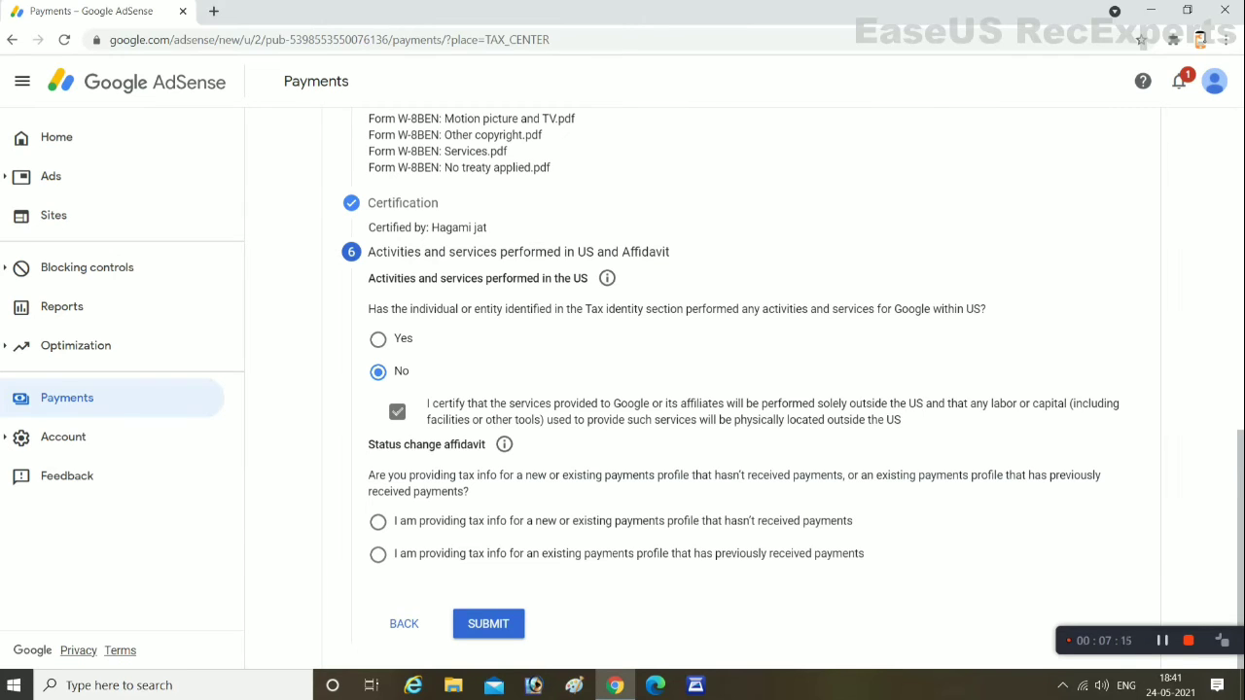
{"action": "left_click", "coordinate": [377, 522]}
{"action": "left_click", "coordinate": [488, 623]}
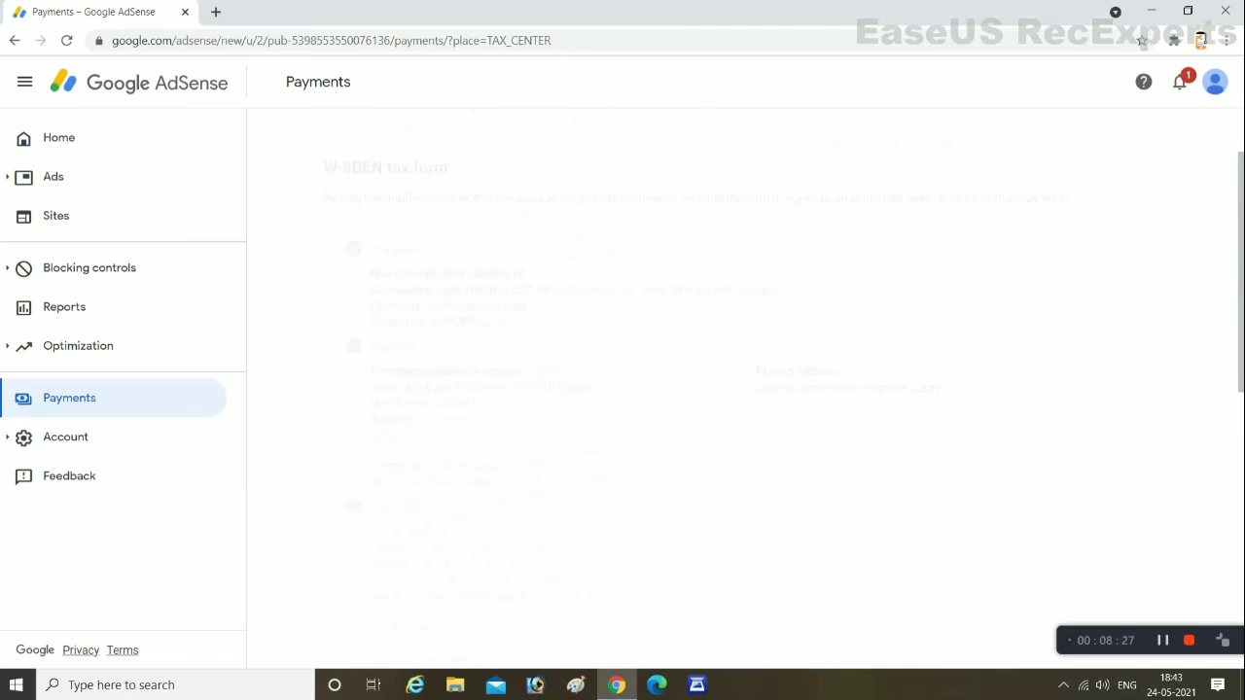
{"action": "scroll", "coordinate": [731, 453], "scroll_direction": "down", "scroll_amount": 10}
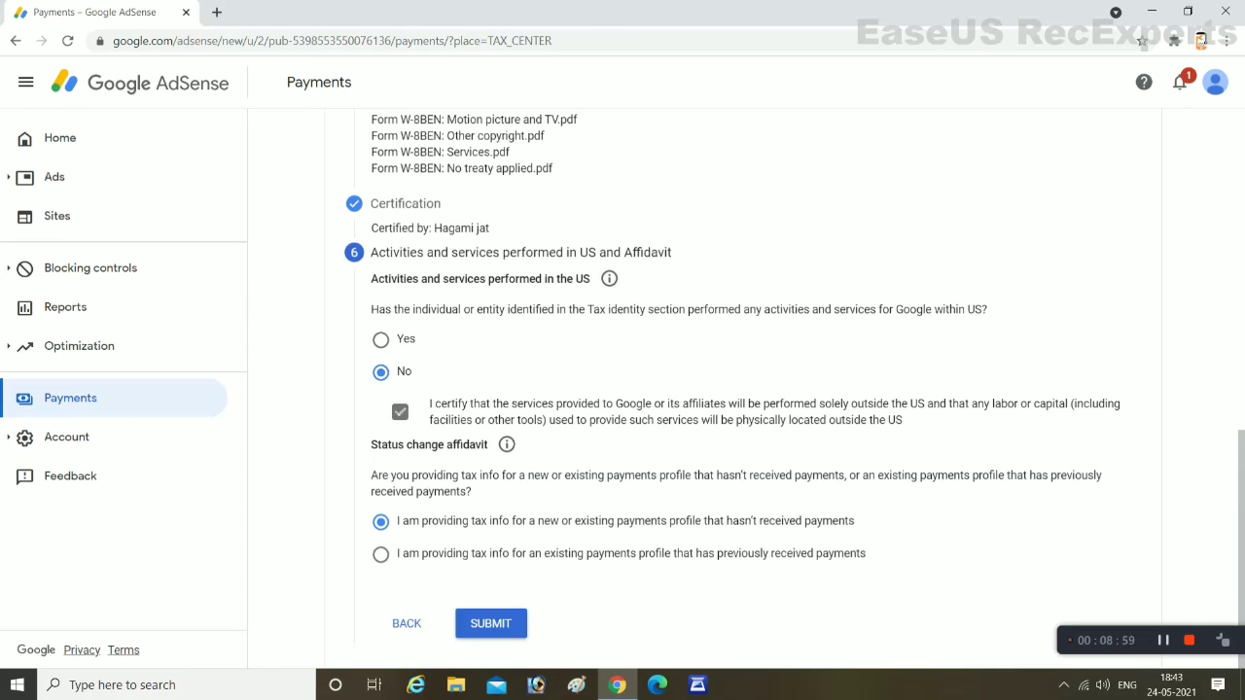
{"action": "left_click", "coordinate": [490, 624]}
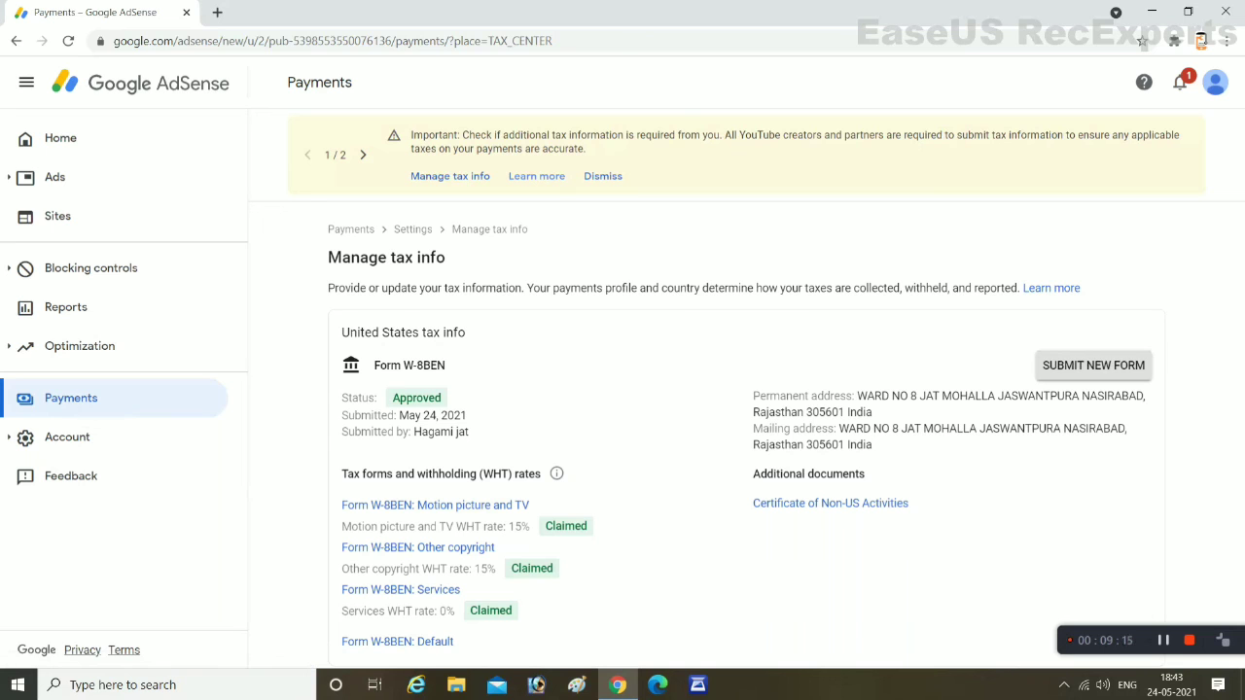
Close the Chrome window showing AdSense and refresh the Windows desktop
{"action": "left_click", "coordinate": [1225, 11]}
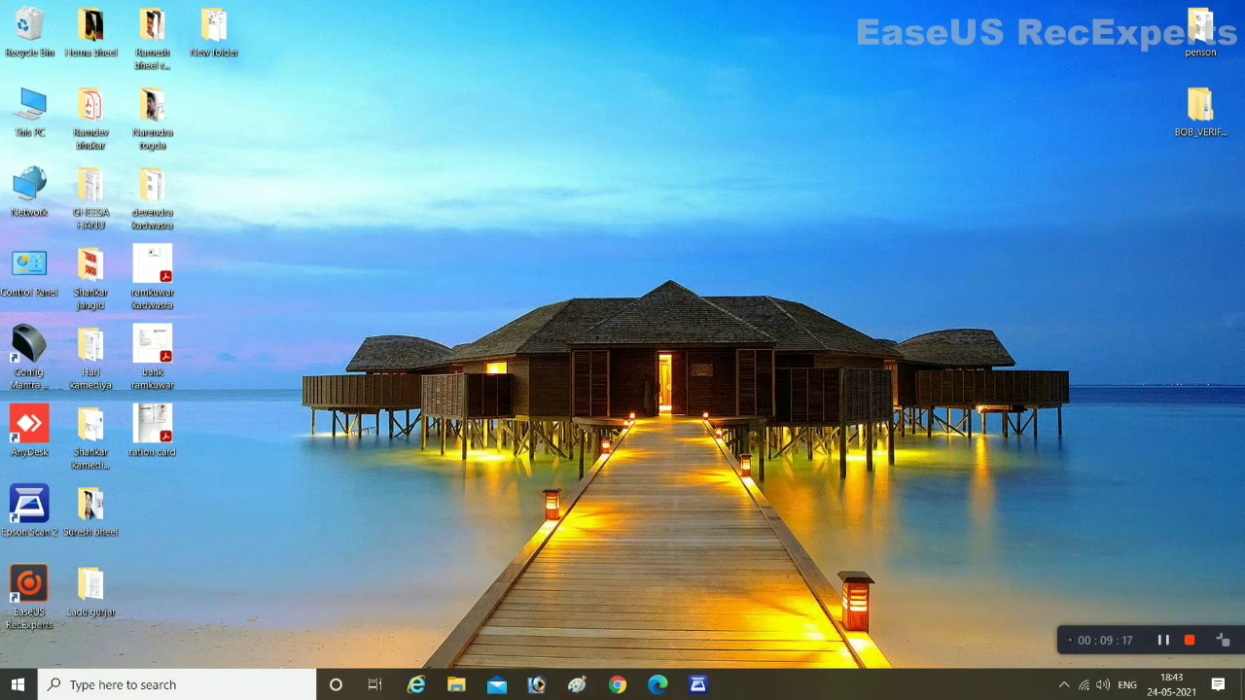
{"action": "right_click", "coordinate": [409, 111]}
{"action": "left_click", "coordinate": [453, 158]}
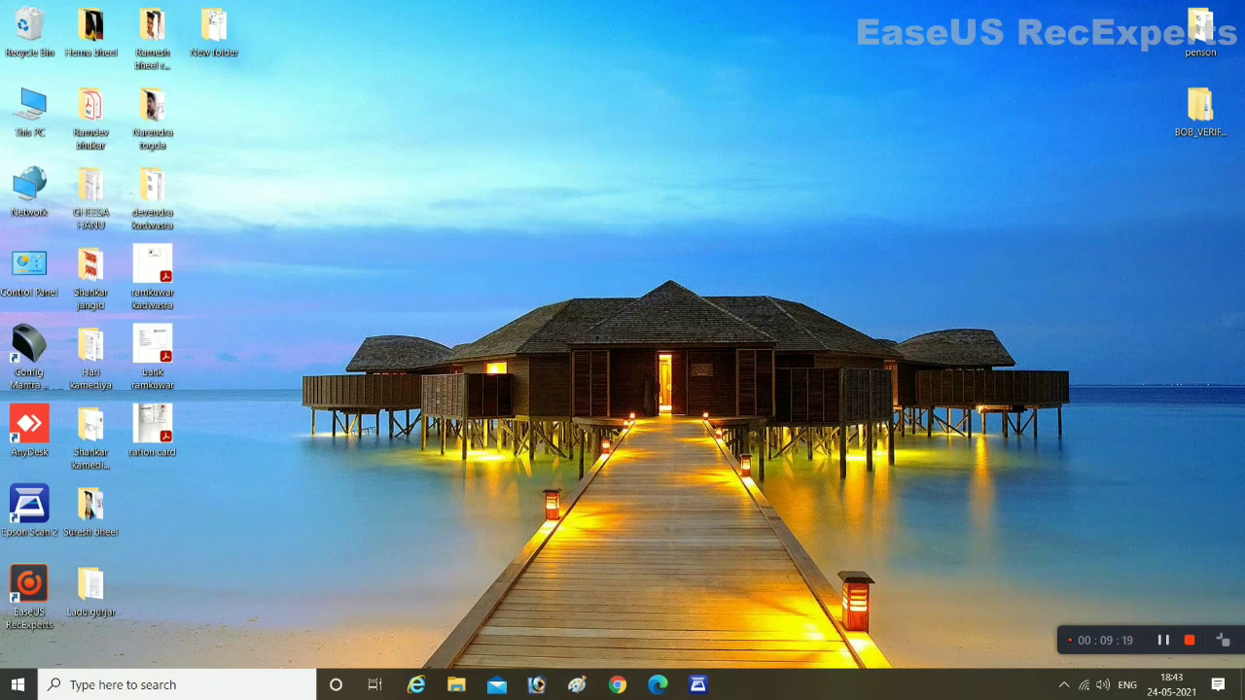